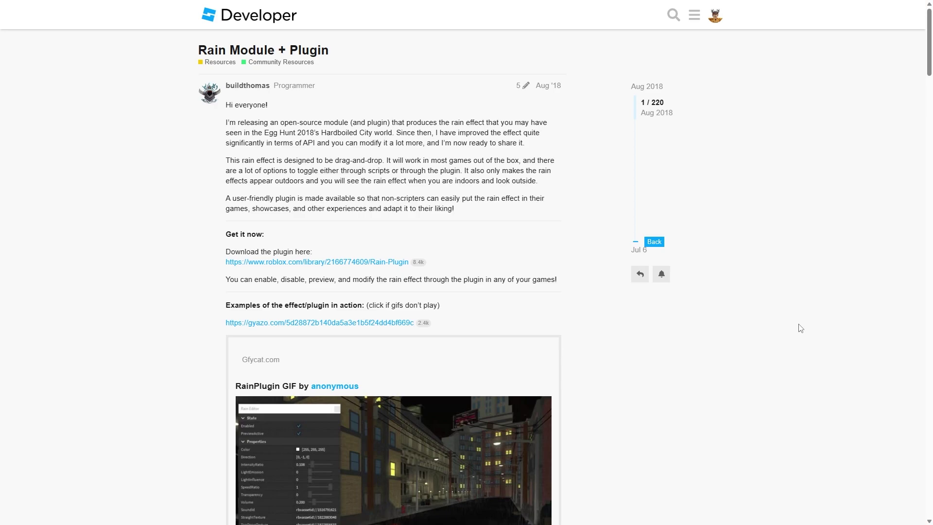
Open the Rain Plugin's download page from the Rain Module + Plugin forum post
{"action": "left_click", "coordinate": [205, 98]}
{"action": "left_click", "coordinate": [131, 146]}
{"action": "left_click_drag", "start_coordinate": [226, 251], "coordinate": [288, 251]}
{"action": "left_click", "coordinate": [344, 245]}
{"action": "left_click", "coordinate": [323, 267]}
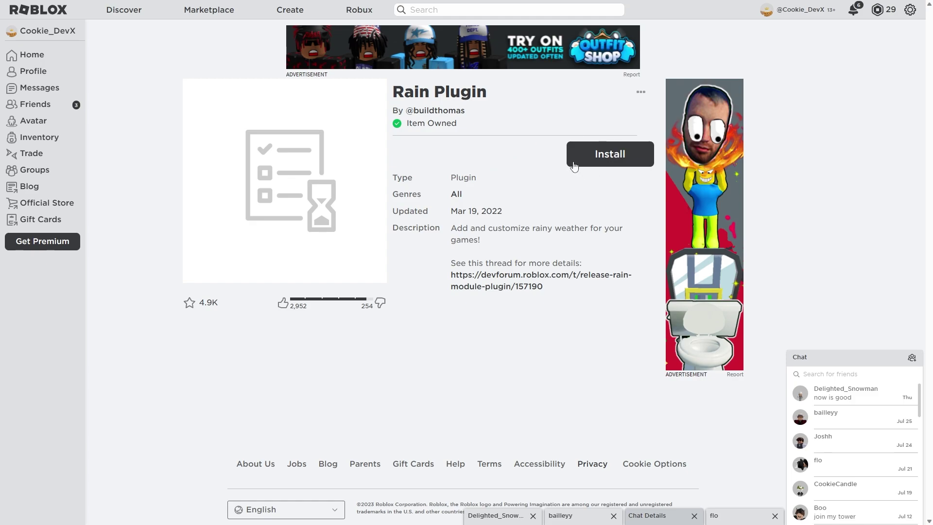
Install the Rain Plugin in Roblox Studio and create a new place from the Castle template
{"action": "left_click", "coordinate": [611, 155]}
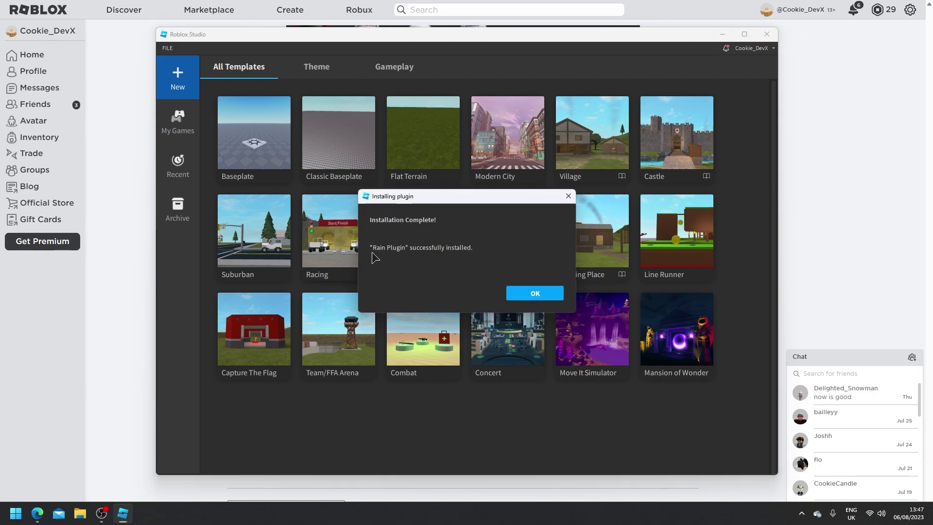
{"action": "left_click", "coordinate": [532, 294]}
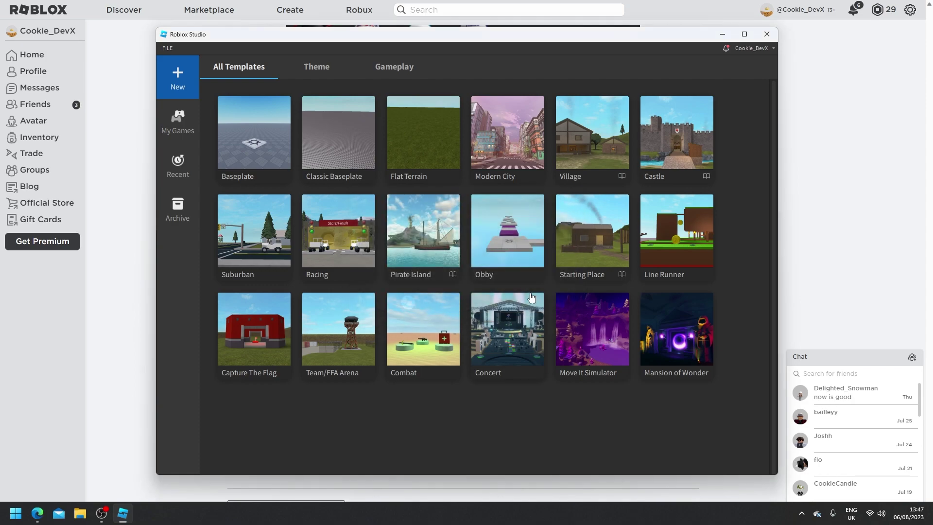
{"action": "left_click", "coordinate": [744, 34]}
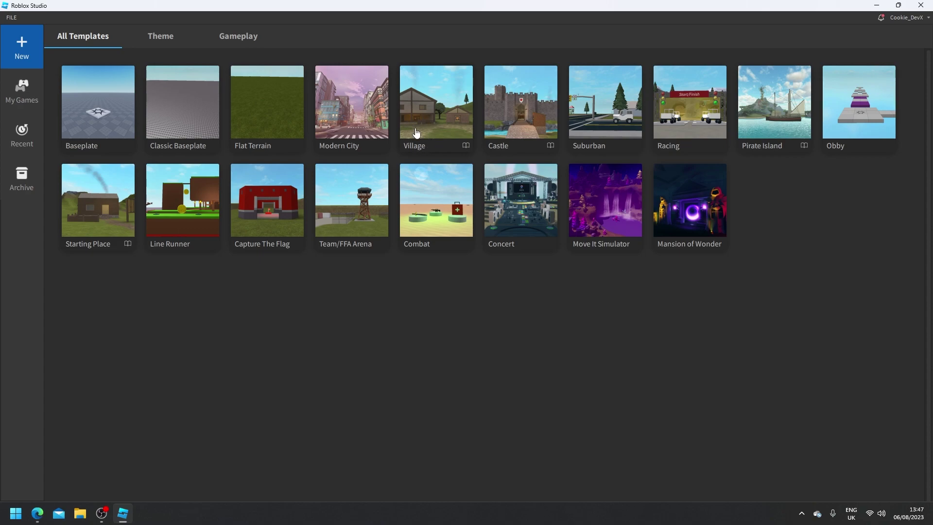
{"action": "left_click", "coordinate": [532, 114]}
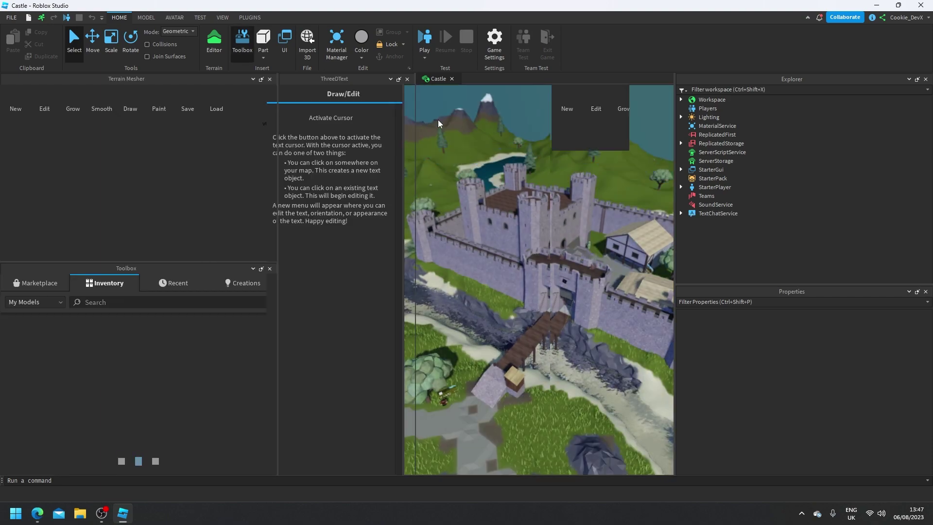
Close the Terrain Mesher, Toolbox, ThreeDText and Words of Encouragement windows and make Studio full screen
{"action": "left_click", "coordinate": [257, 79]}
{"action": "left_click", "coordinate": [258, 79]}
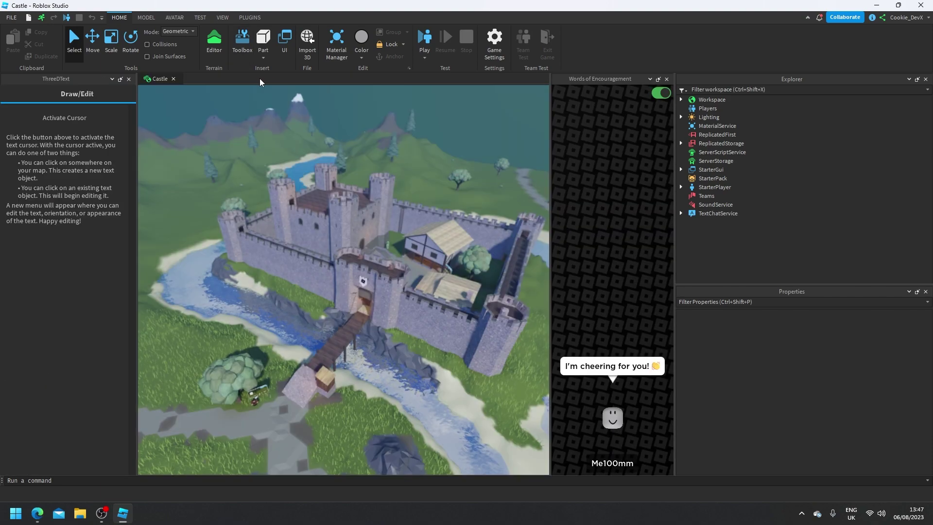
{"action": "left_click", "coordinate": [128, 78]}
{"action": "left_click", "coordinate": [668, 79]}
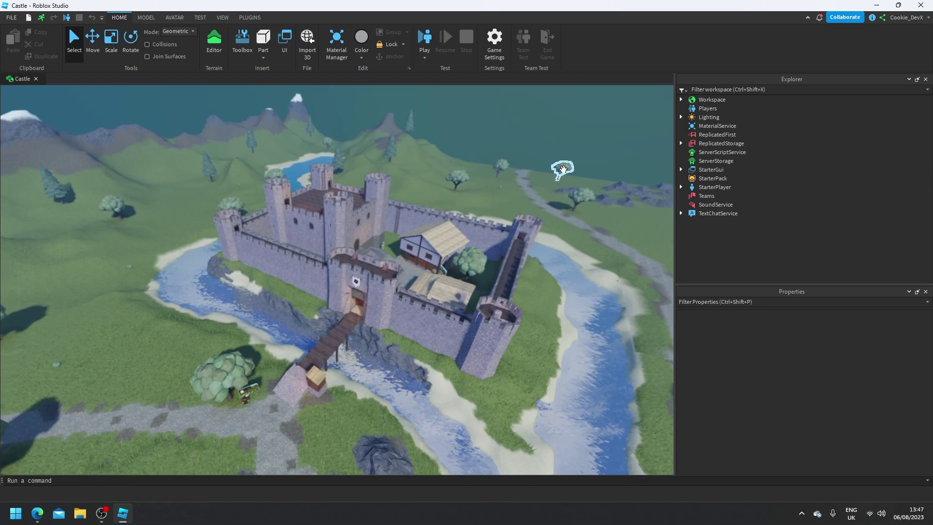
{"action": "key", "text": "F11"}
Examine the castle map by flying the camera over its walls and courtyard
{"action": "scroll", "coordinate": [322, 199], "scroll_direction": "up", "scroll_amount": 4}
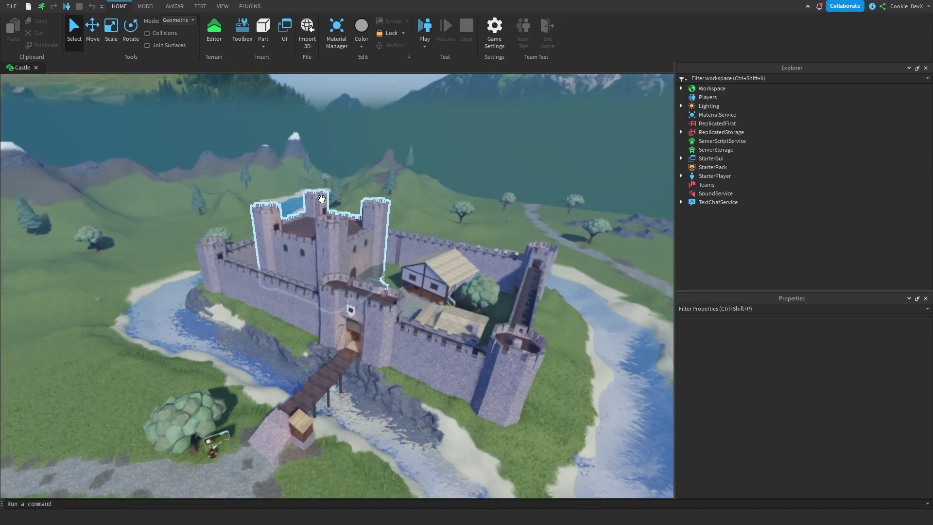
{"action": "right_click_drag", "start_coordinate": [370, 270], "coordinate": [343, 282]}
{"action": "key", "text": "w"}
{"action": "key", "text": "e"}
{"action": "key", "text": "w"}
{"action": "key", "text": "s"}
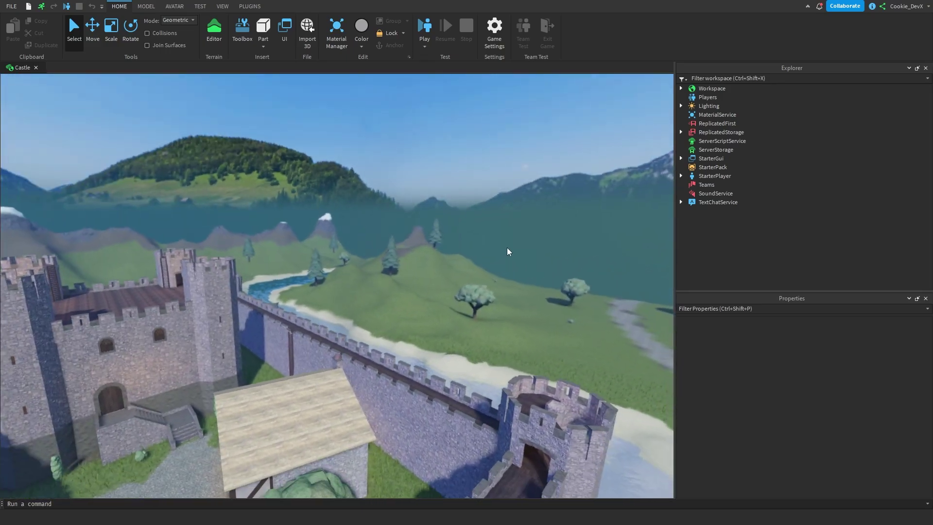
{"action": "right_click_drag", "start_coordinate": [486, 249], "coordinate": [486, 249]}
{"action": "key", "text": "s"}
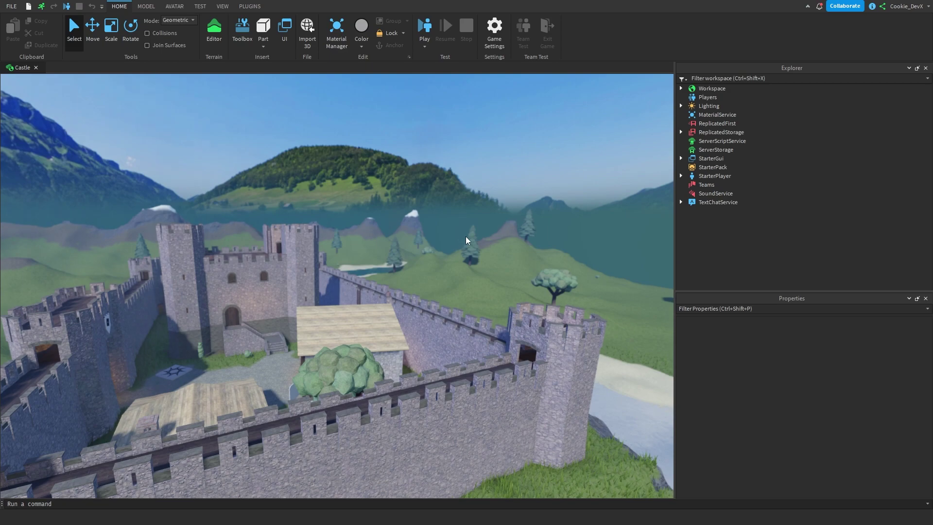
Open the Rain plugin's editor, dock it beside the castle view and widen it
{"action": "left_click", "coordinate": [259, 6]}
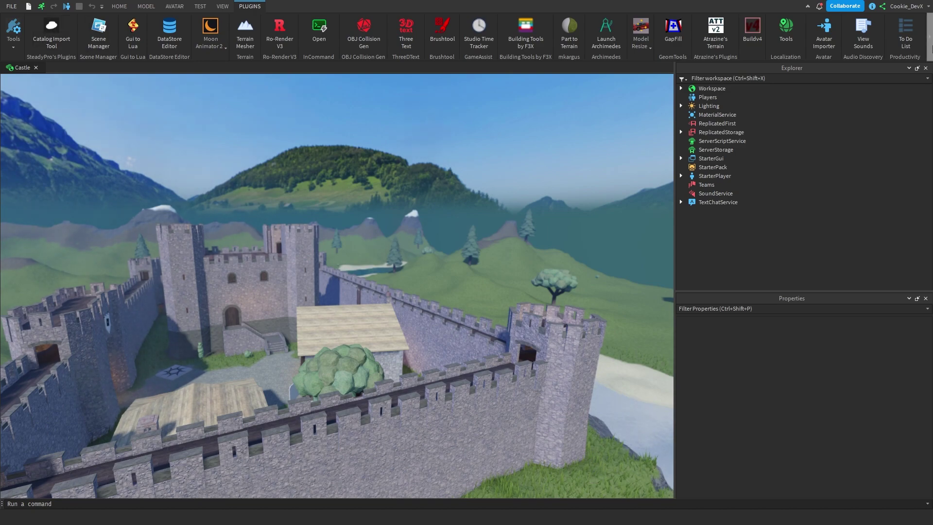
{"action": "left_click", "coordinate": [929, 37]}
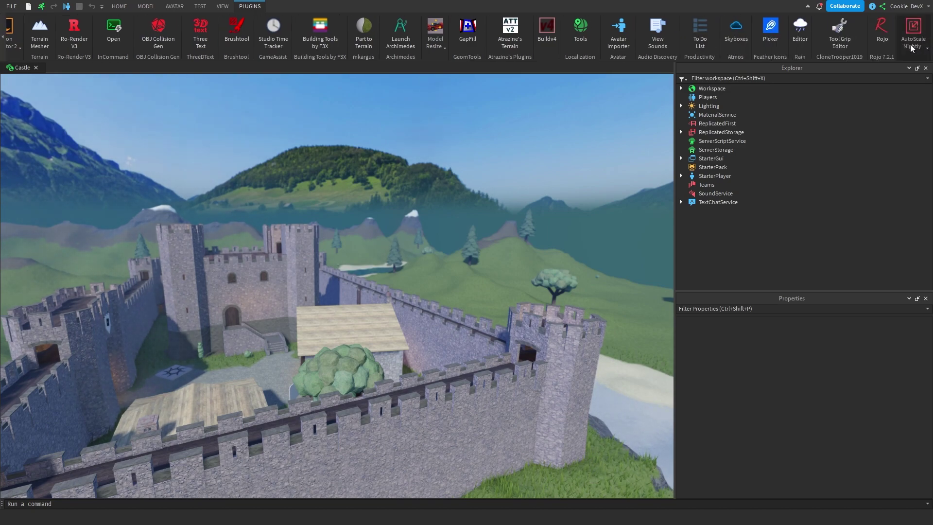
{"action": "left_click", "coordinate": [801, 34]}
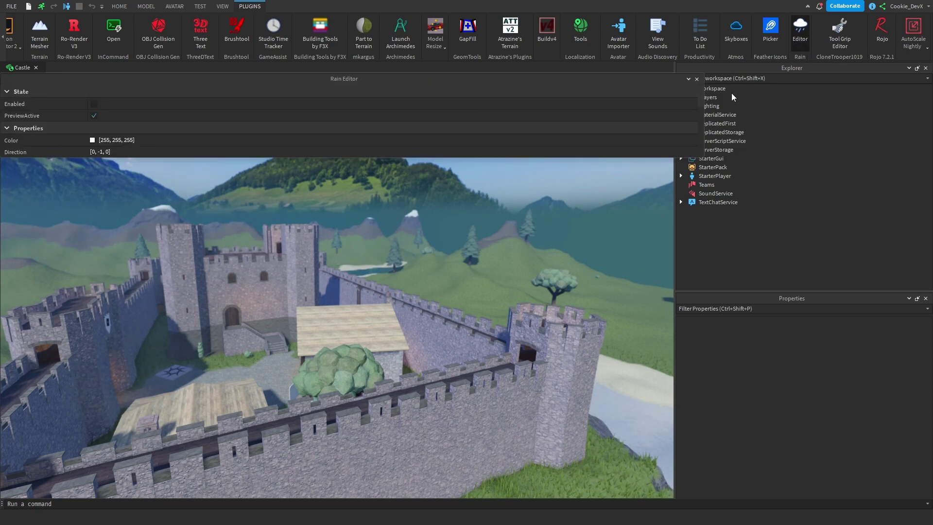
{"action": "left_click_drag", "start_coordinate": [708, 108], "coordinate": [193, 103]}
{"action": "left_click_drag", "start_coordinate": [129, 83], "coordinate": [305, 279]}
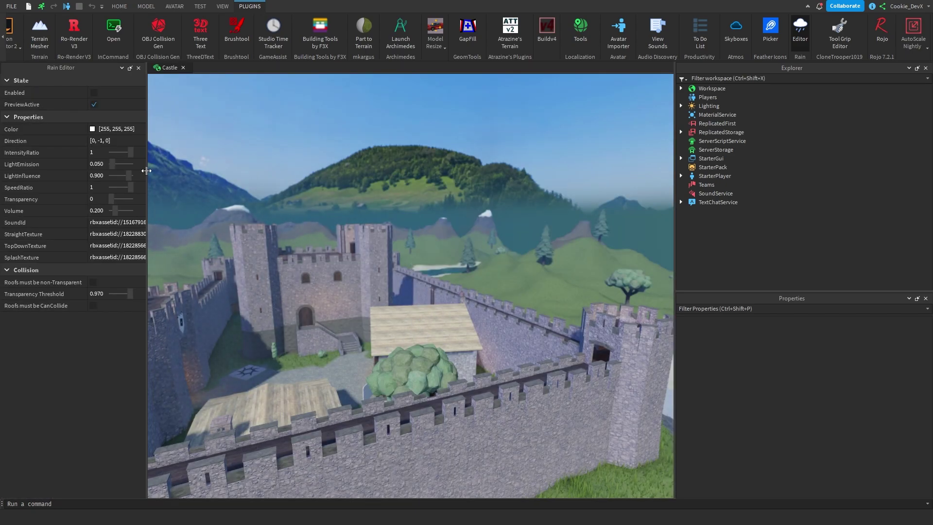
{"action": "left_click_drag", "start_coordinate": [146, 171], "coordinate": [196, 169]}
Enable the rain effect and examine the rainfall around the castle walls and gate
{"action": "right_click_drag", "start_coordinate": [438, 142], "coordinate": [331, 139]}
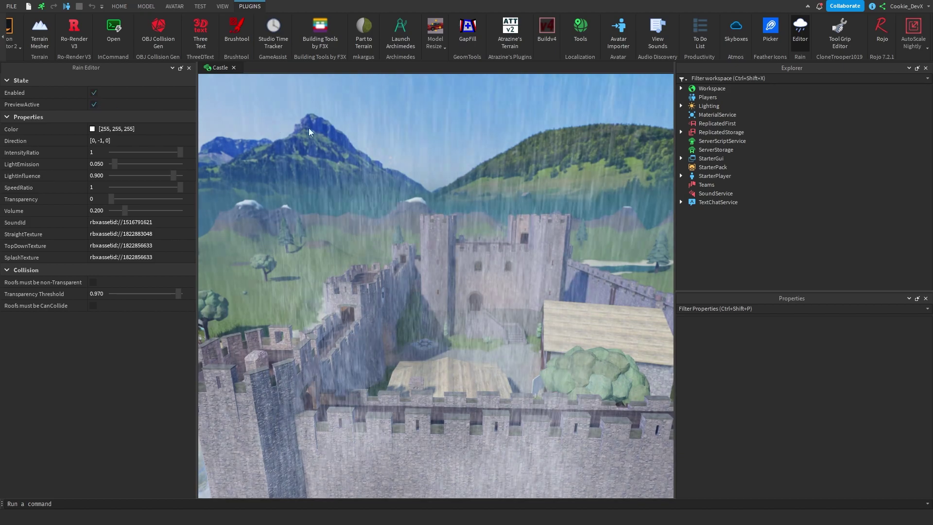
{"action": "right_click_drag", "start_coordinate": [486, 149], "coordinate": [409, 200]}
{"action": "key", "text": "w"}
{"action": "key", "text": "w"}
{"action": "key", "text": "w"}
{"action": "key", "text": "w"}
{"action": "key", "text": "w"}
{"action": "key", "text": "s"}
{"action": "key", "text": "w"}
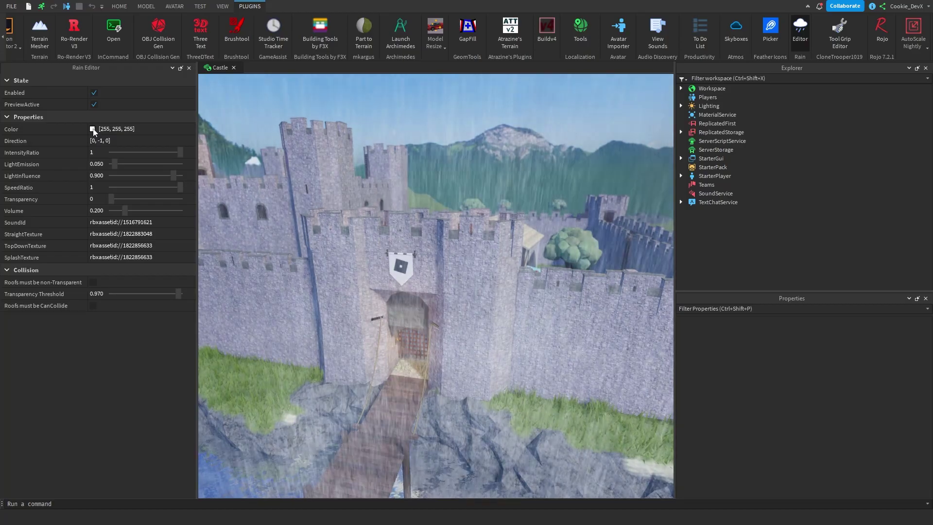
Set the rain's Color property to 0, 0, 0
{"action": "left_click", "coordinate": [114, 130]}
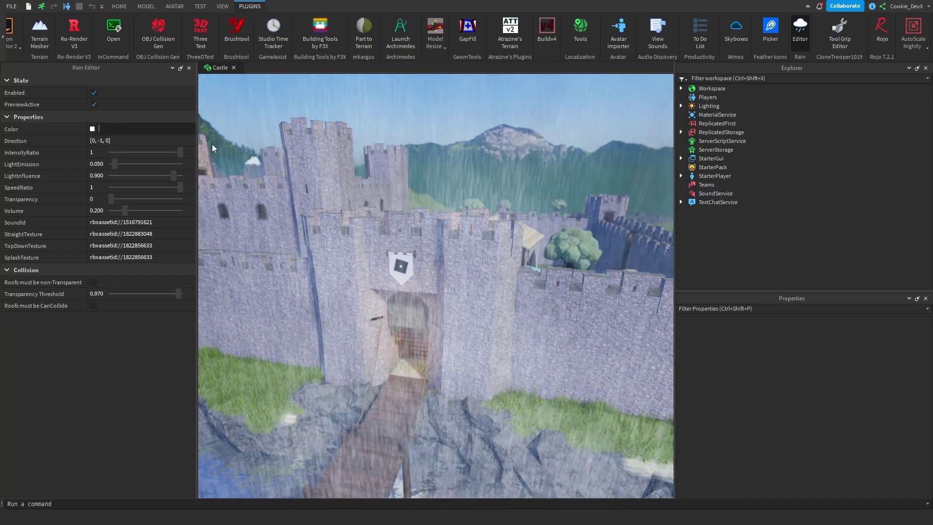
{"action": "type", "text": "0, 0, "}
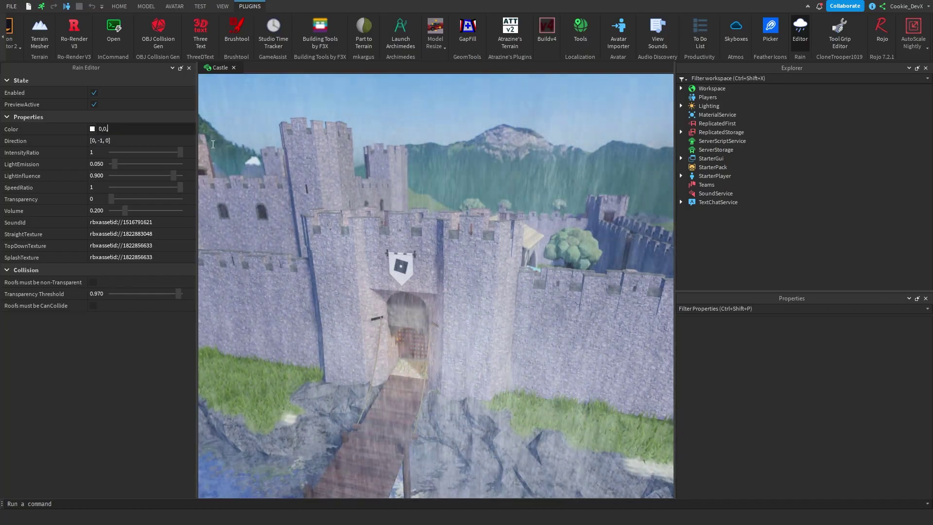
{"action": "type", "text": "0"}
{"action": "key", "text": "Return"}
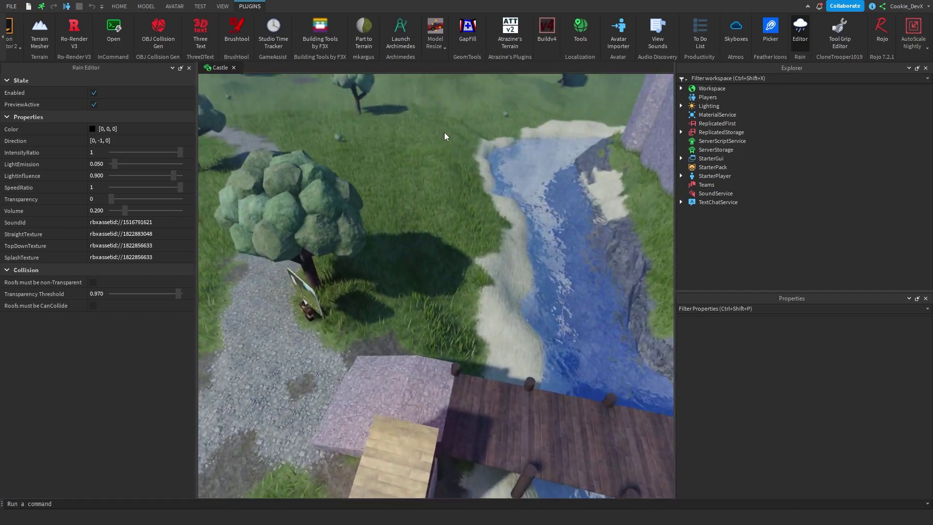
Insert a part on the grass and set its colour to 165, 93, 41
{"action": "left_click", "coordinate": [119, 6]}
{"action": "left_click", "coordinate": [263, 30]}
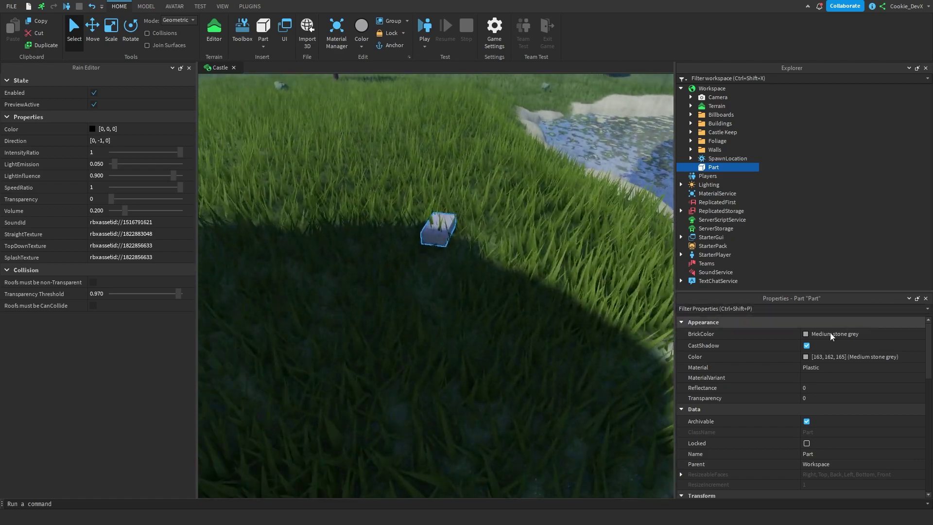
{"action": "left_click", "coordinate": [806, 357]}
{"action": "left_click", "coordinate": [501, 196]}
{"action": "left_click_drag", "start_coordinate": [501, 196], "coordinate": [557, 201]}
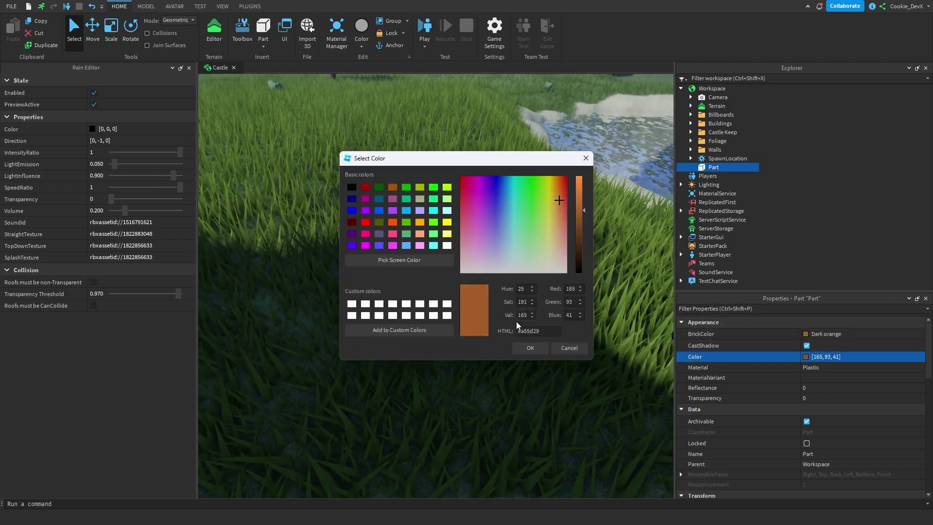
Copy the part's colour value 165, 93, 41 into the rain's Color property and delete the part
{"action": "left_click", "coordinate": [826, 357]}
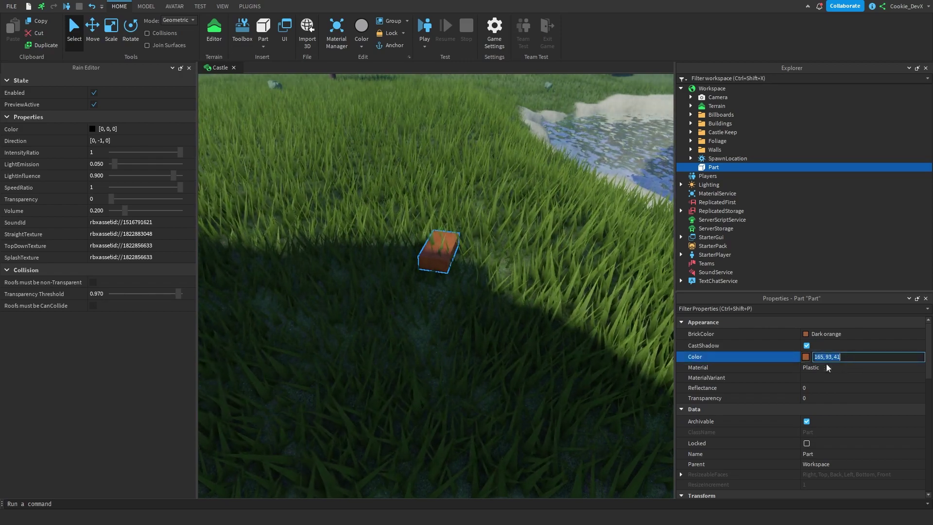
{"action": "key", "text": "ctrl+c"}
{"action": "left_click", "coordinate": [123, 129]}
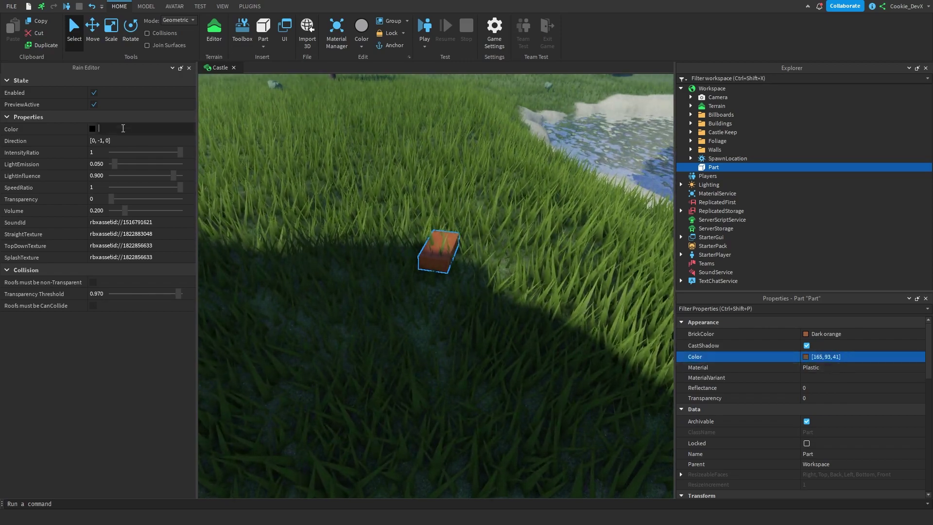
{"action": "key", "text": "ctrl+v"}
{"action": "key", "text": "Return"}
{"action": "key", "text": "Delete"}
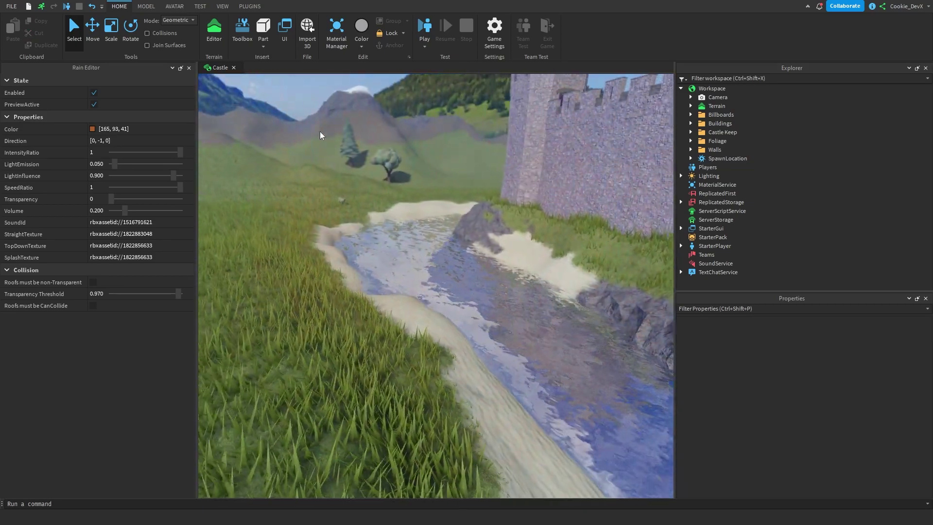
Set the rain's Color property to 255, 255, 255
{"action": "left_click", "coordinate": [175, 127]}
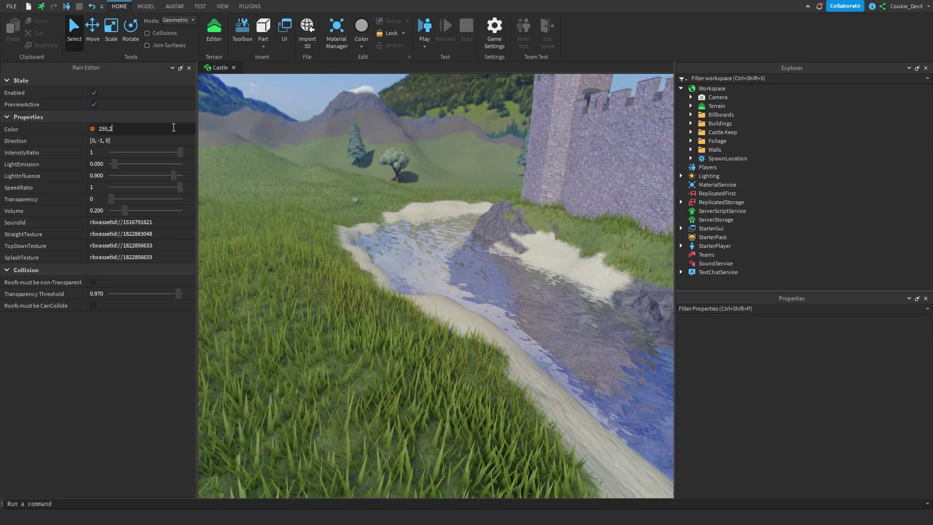
{"action": "key", "text": "Return"}
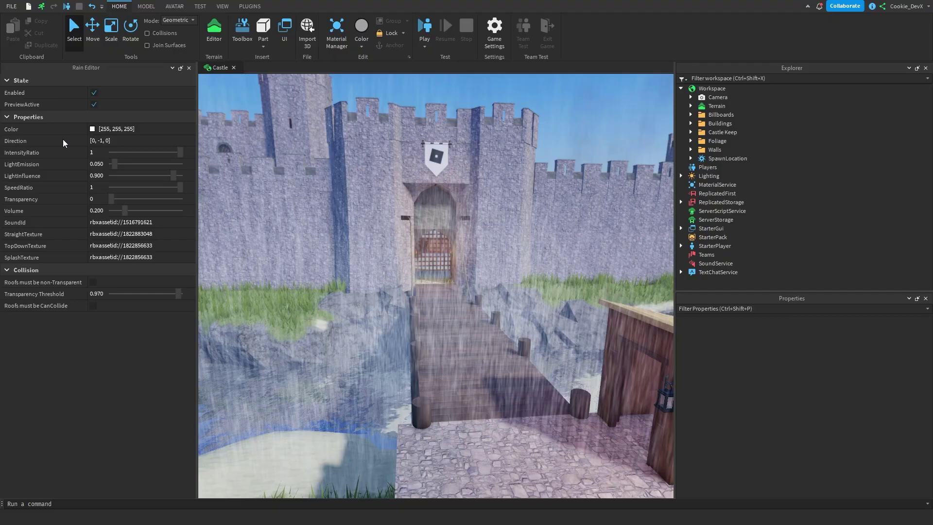
{"action": "mouse_move", "coordinate": [343, 161]}
{"action": "right_mouse_down"}
{"action": "mouse_move", "coordinate": [334, 152]}
{"action": "mouse_move", "coordinate": [343, 161]}
{"action": "right_mouse_up"}
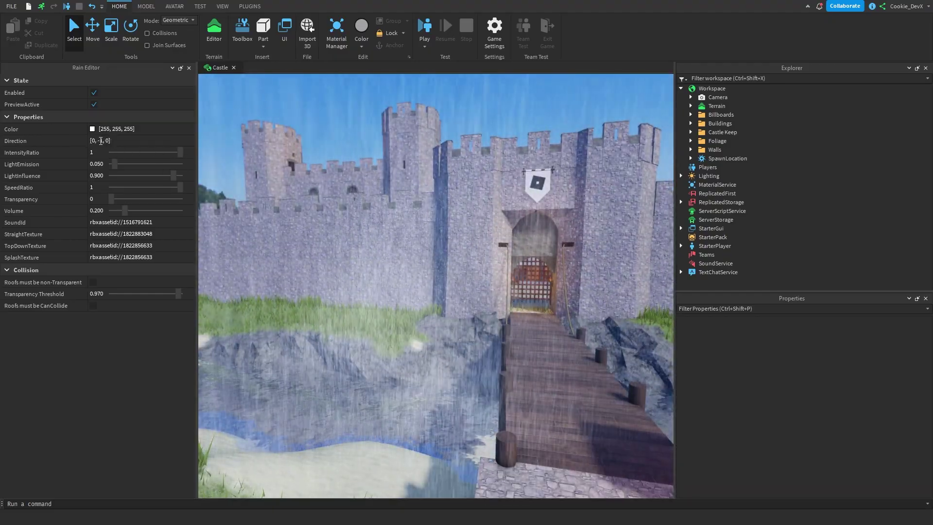
Try a rain direction of 0, 1, 0 and examine the effect above the castle
{"action": "left_click", "coordinate": [140, 141]}
{"action": "type", "text": "0,1,0"}
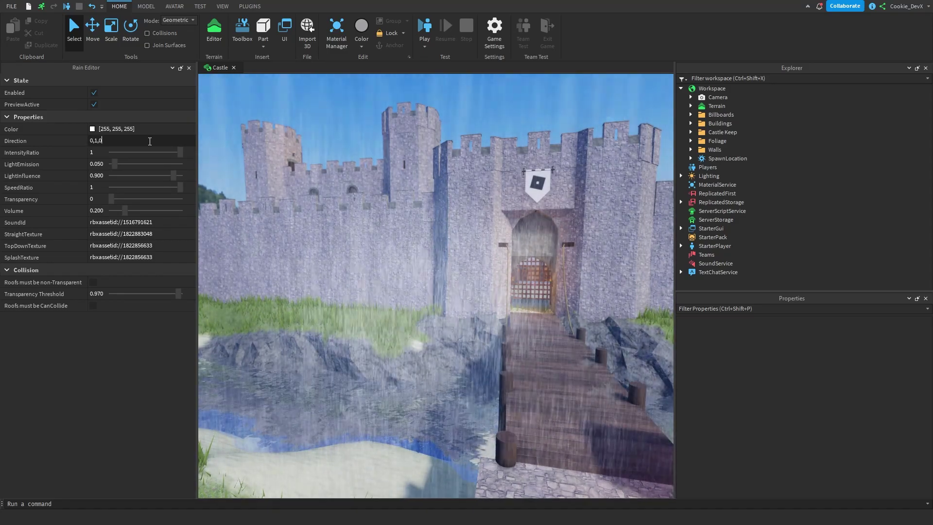
{"action": "key", "text": "Return"}
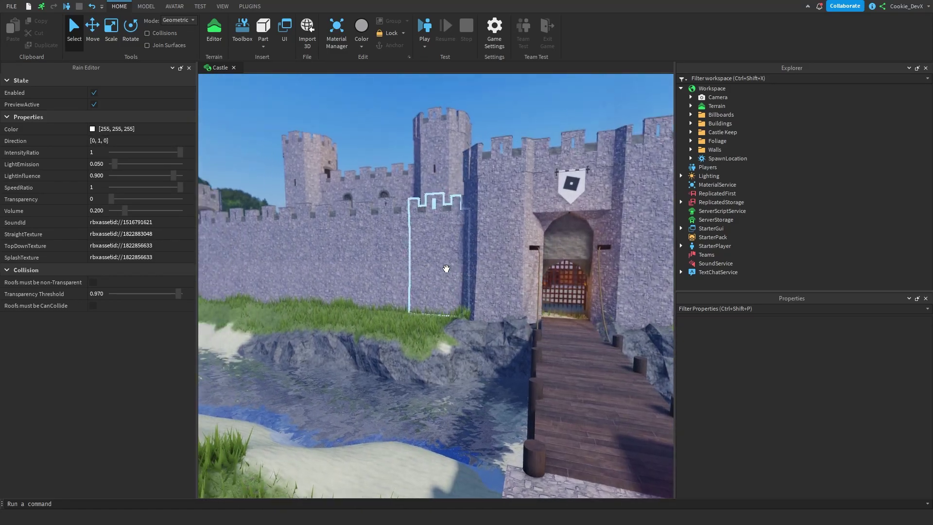
{"action": "key", "text": "w"}
{"action": "key", "text": "e"}
{"action": "right_click_drag", "start_coordinate": [447, 268], "coordinate": [445, 277]}
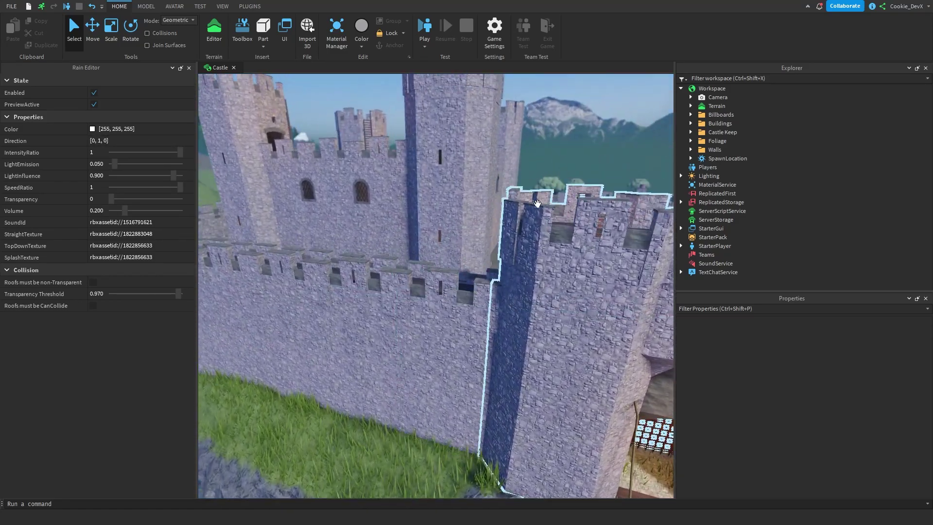
{"action": "right_click_drag", "start_coordinate": [537, 205], "coordinate": [551, 187]}
{"action": "scroll", "coordinate": [548, 190], "scroll_direction": "up", "scroll_amount": 3}
{"action": "right_click_drag", "start_coordinate": [506, 388], "coordinate": [454, 361]}
Set the rain's Direction property to 0, -1, 0 and check the rainfall over the castle
{"action": "left_click", "coordinate": [112, 140]}
{"action": "type", "text": "0,0"}
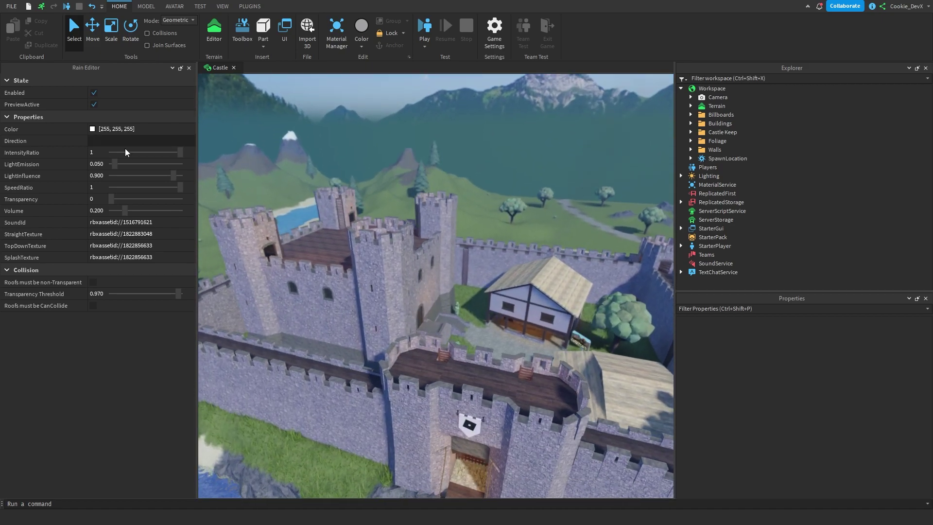
{"action": "type", "text": "1,0"}
{"action": "key", "text": "Return"}
{"action": "scroll", "coordinate": [458, 204], "scroll_direction": "up", "scroll_amount": 2}
{"action": "scroll", "coordinate": [267, 235], "scroll_direction": "up", "scroll_amount": 2}
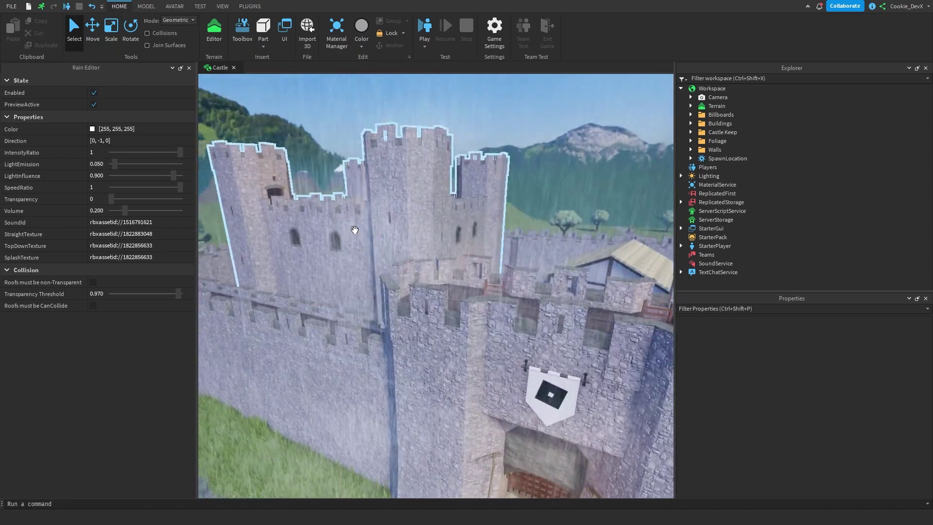
Try a rain direction of -3, -1, 0 and check the slanted rainfall in front of the castle gate
{"action": "left_click", "coordinate": [127, 145]}
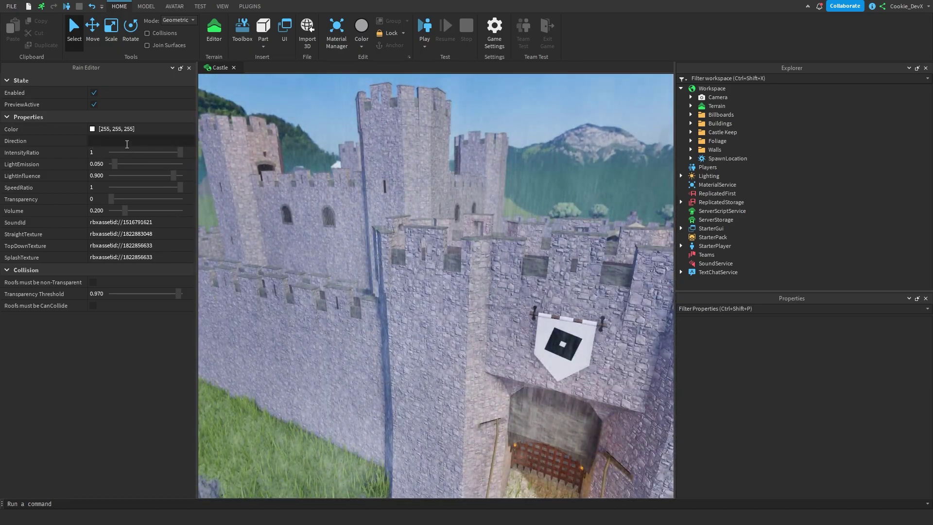
{"action": "type", "text": "-"}
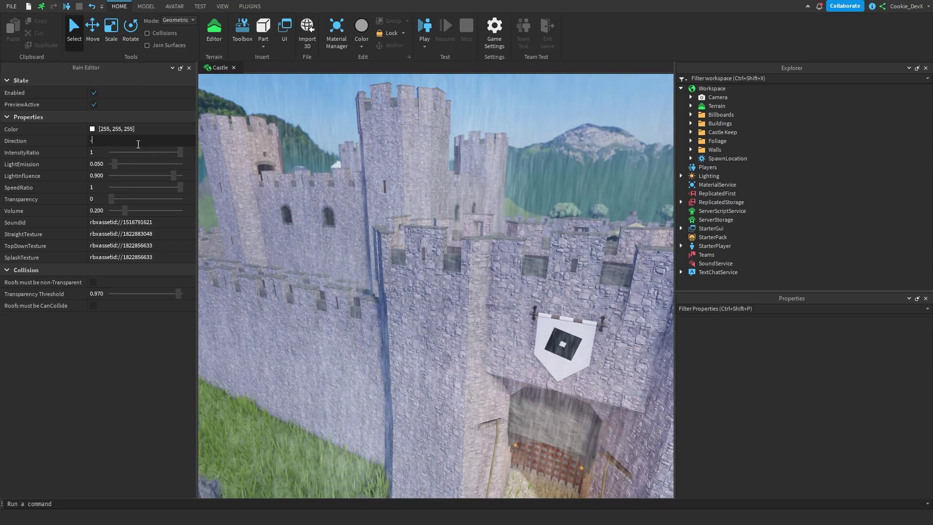
{"action": "type", "text": "3,-1"}
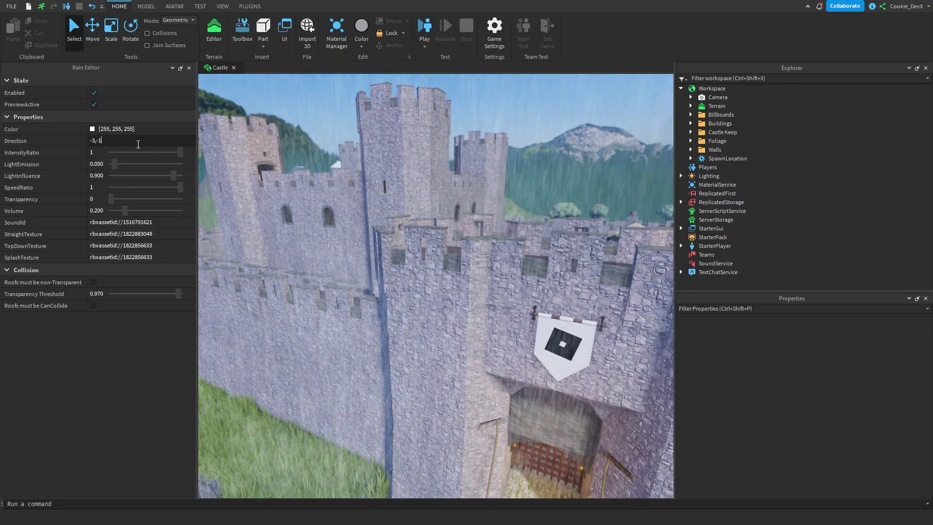
{"action": "key", "text": "Return"}
{"action": "right_click_drag", "start_coordinate": [322, 144], "coordinate": [321, 144]}
{"action": "key", "text": "s"}
{"action": "right_click_drag", "start_coordinate": [469, 162], "coordinate": [468, 160]}
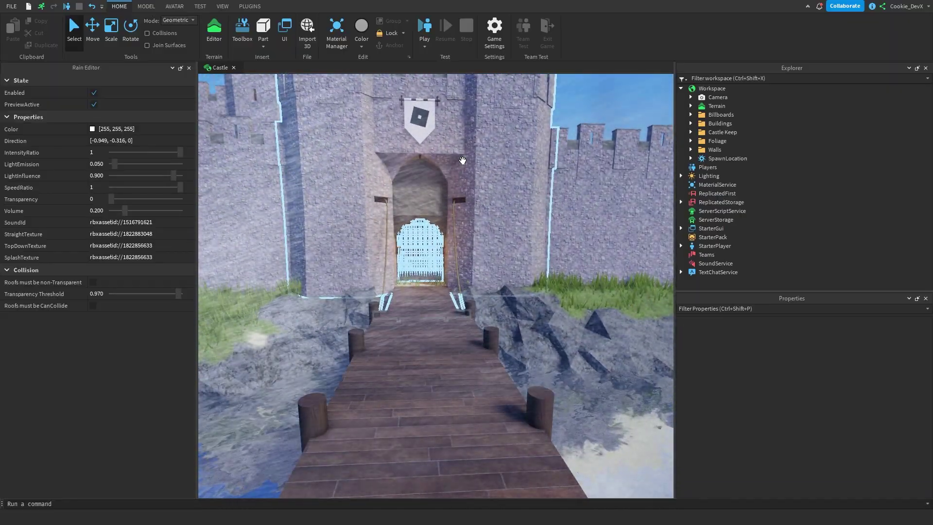
Set the rain's Direction property to -0.2, -1, 0
{"action": "left_click", "coordinate": [100, 141]}
{"action": "type", "text": "-0"}
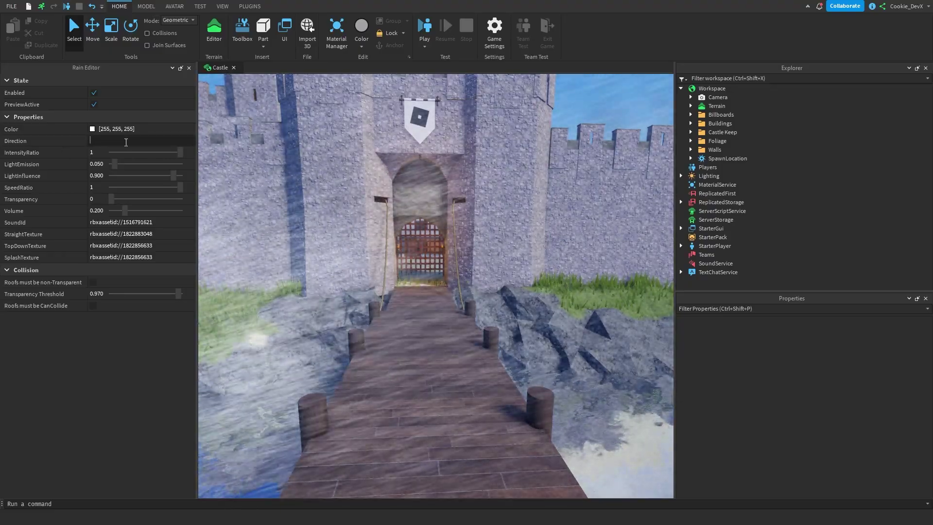
{"action": "type", "text": ".2"}
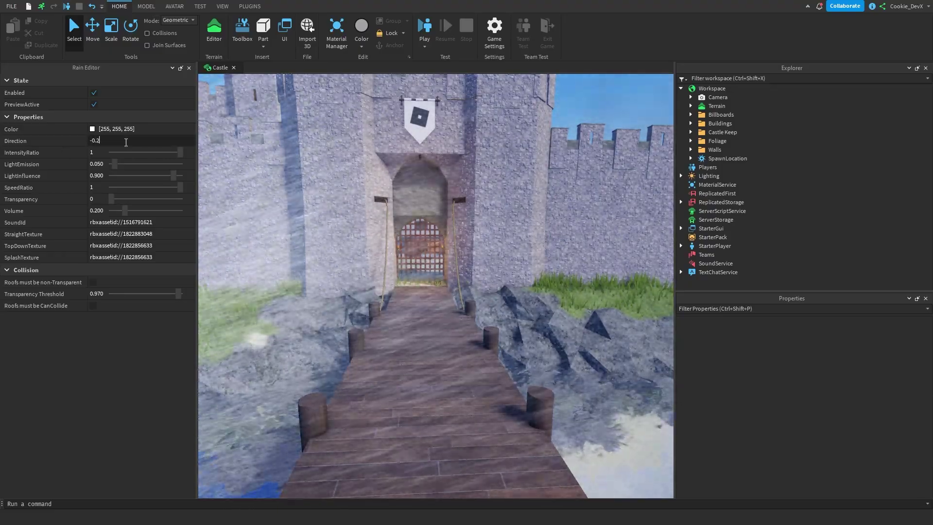
{"action": "type", "text": ",-1,0"}
{"action": "key", "text": "Return"}
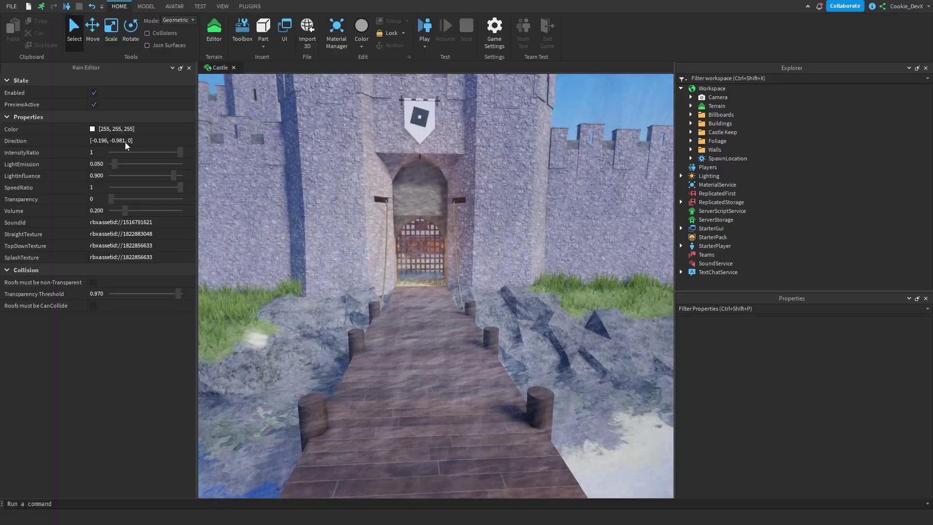
Try a lower IntensityRatio for the rain while viewing the castle bridge
{"action": "scroll", "coordinate": [379, 200], "scroll_direction": "down", "scroll_amount": 5}
{"action": "scroll", "coordinate": [378, 200], "scroll_direction": "up", "scroll_amount": 5}
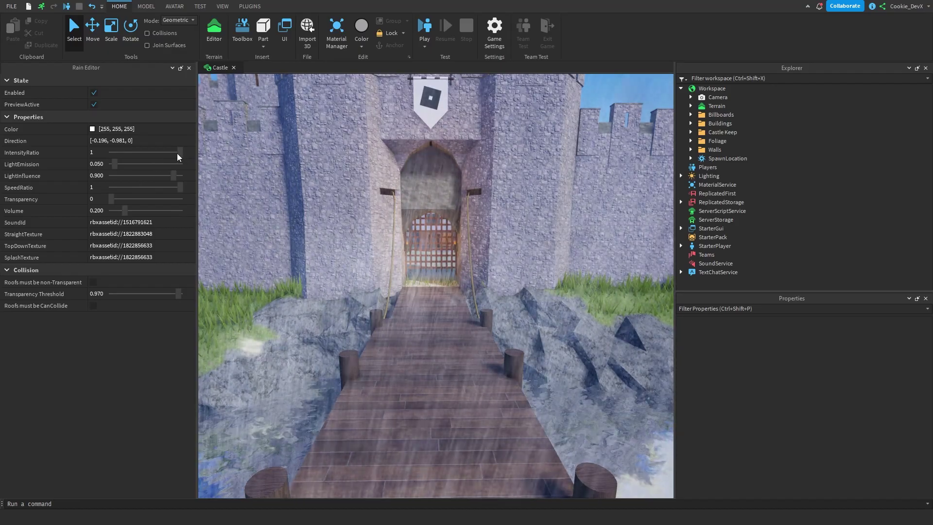
{"action": "left_click_drag", "start_coordinate": [181, 153], "coordinate": [115, 155]}
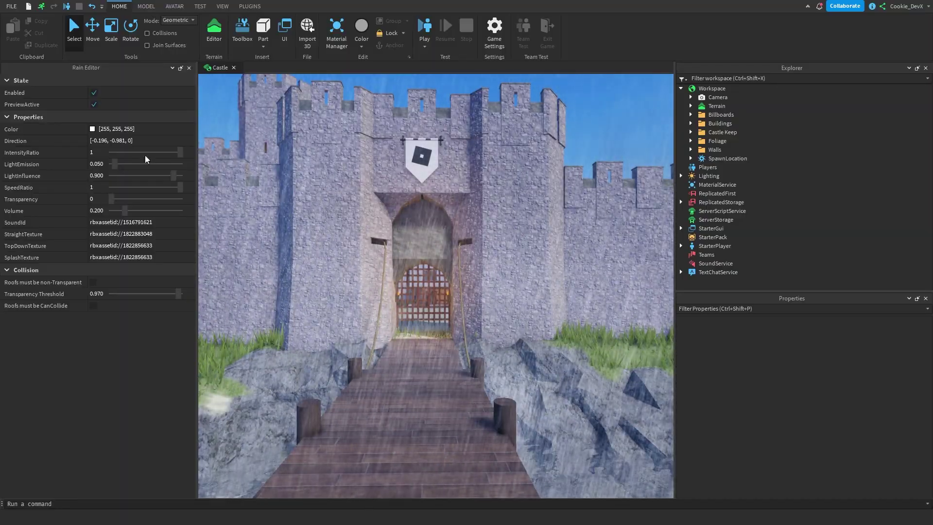
Set the rain's LightEmission to 0.120, compare it in darkness, and return the Lighting ClockTime to 9.5
{"action": "left_click", "coordinate": [709, 177]}
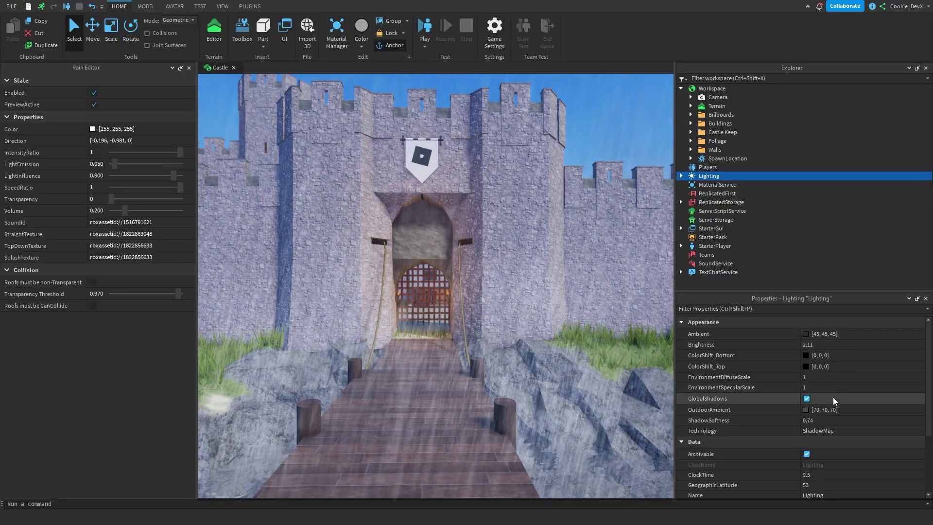
{"action": "left_click", "coordinate": [831, 479]}
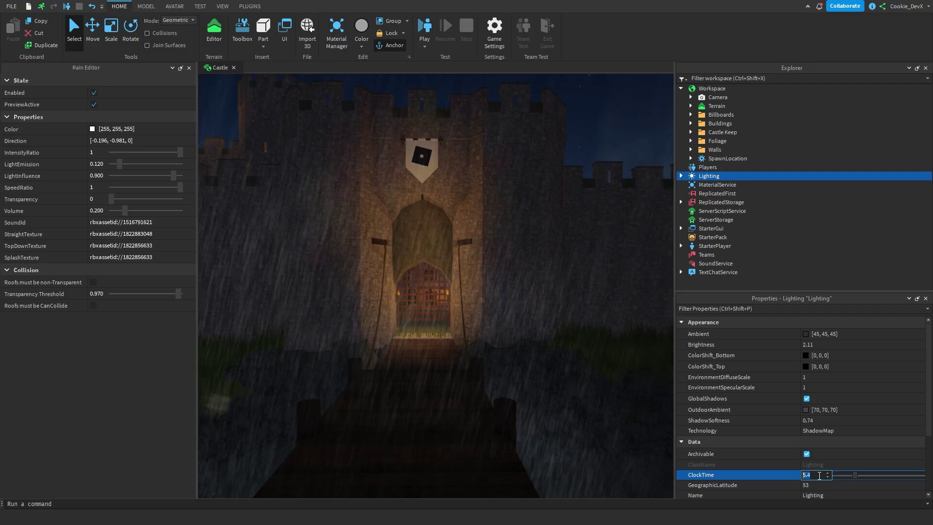
{"action": "type", "text": "9.5"}
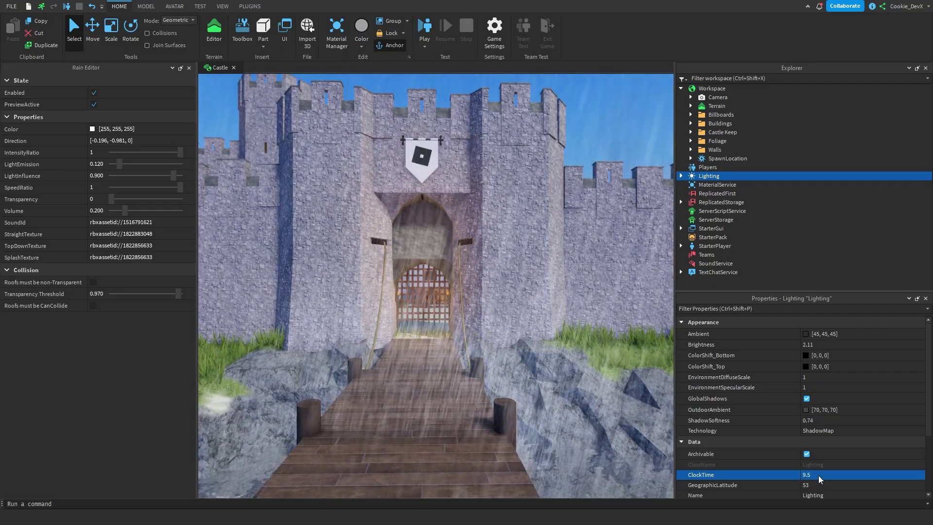
Set the rain's LightInfluence to 0.437 and check the rainfall around the castle gate
{"action": "right_click_drag", "start_coordinate": [371, 400], "coordinate": [292, 259]}
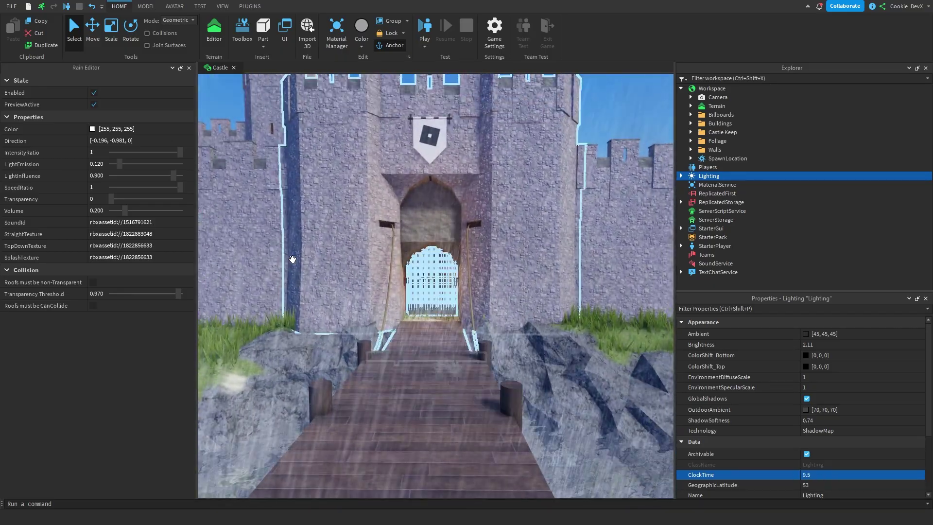
{"action": "left_click_drag", "start_coordinate": [175, 180], "coordinate": [141, 182]}
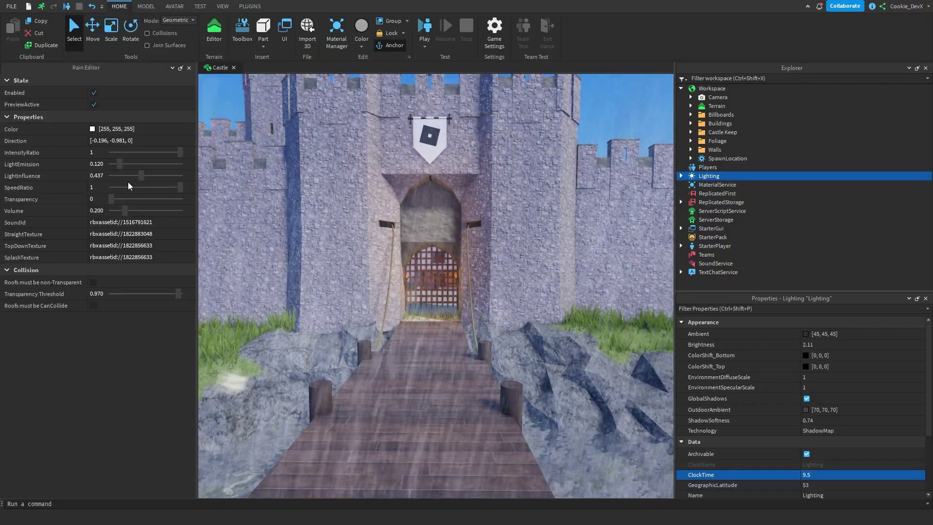
{"action": "right_click_drag", "start_coordinate": [362, 179], "coordinate": [351, 185]}
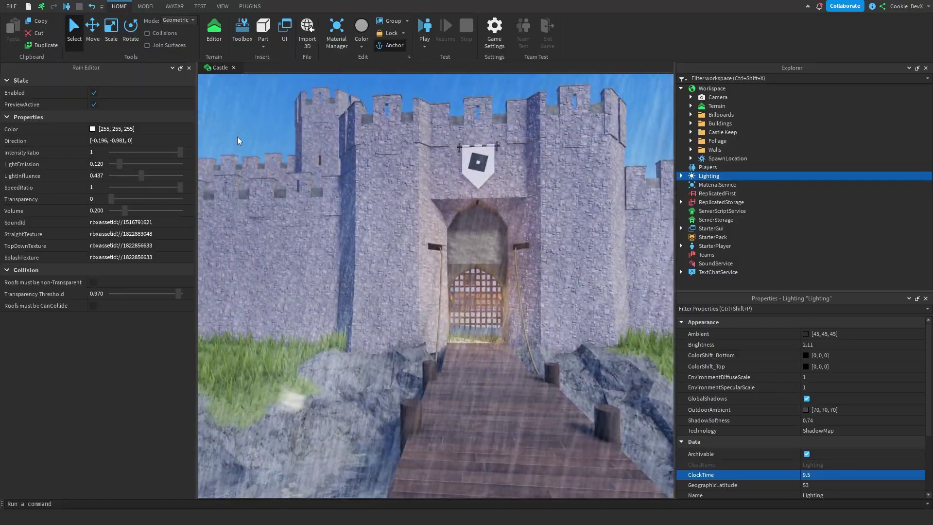
{"action": "left_click", "coordinate": [238, 137]}
{"action": "right_click_drag", "start_coordinate": [238, 137], "coordinate": [237, 139]}
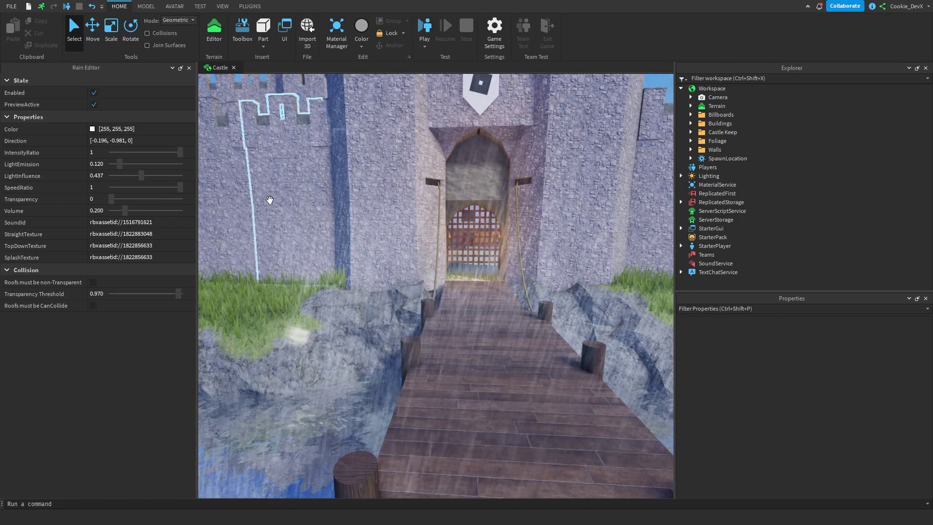
Look at the rain around the castle towers, try a rain Volume of 0.352, and set it to 0.232
{"action": "right_click_drag", "start_coordinate": [269, 200], "coordinate": [75, 235]}
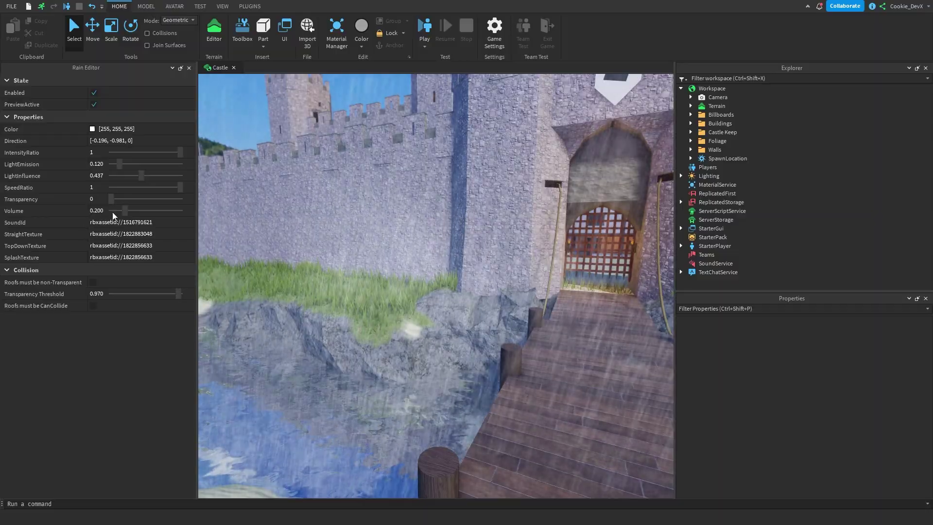
{"action": "key", "text": "w"}
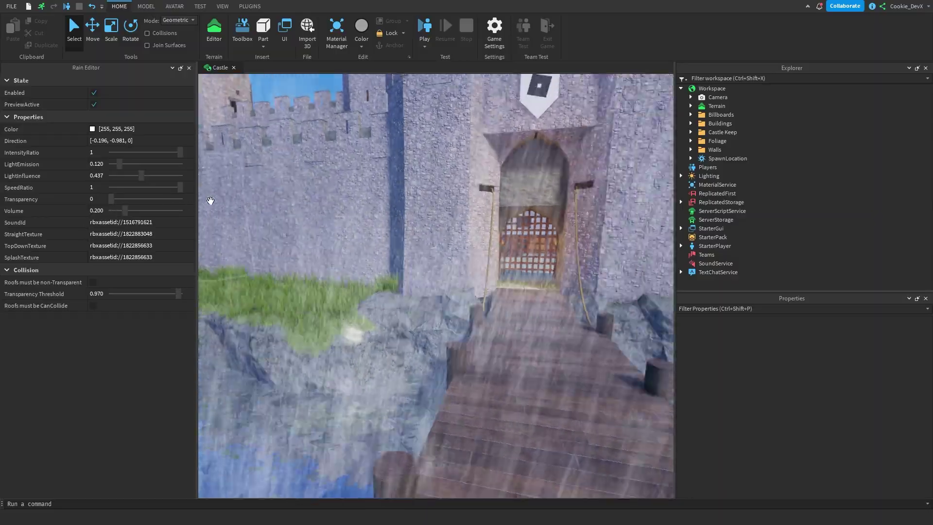
{"action": "key", "text": "w"}
{"action": "key", "text": "e"}
{"action": "key", "text": "a"}
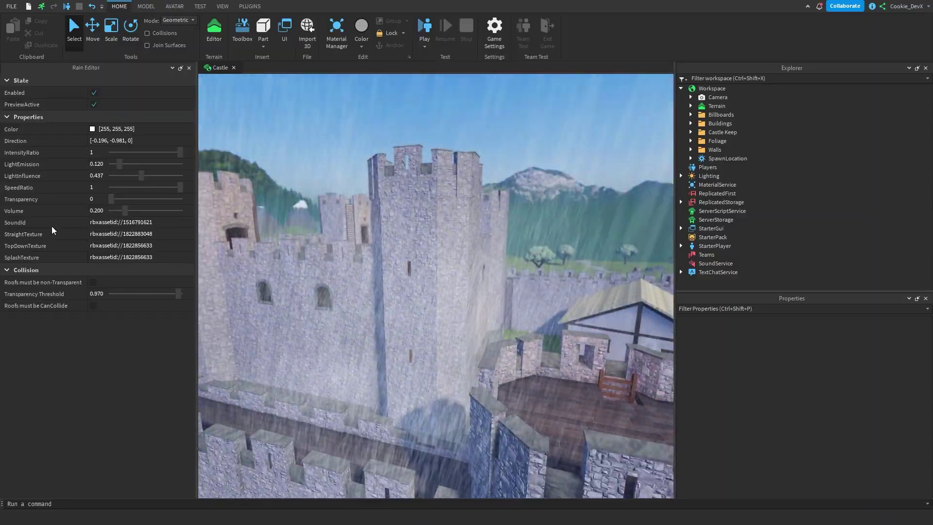
{"action": "key", "text": "q"}
{"action": "key", "text": "w"}
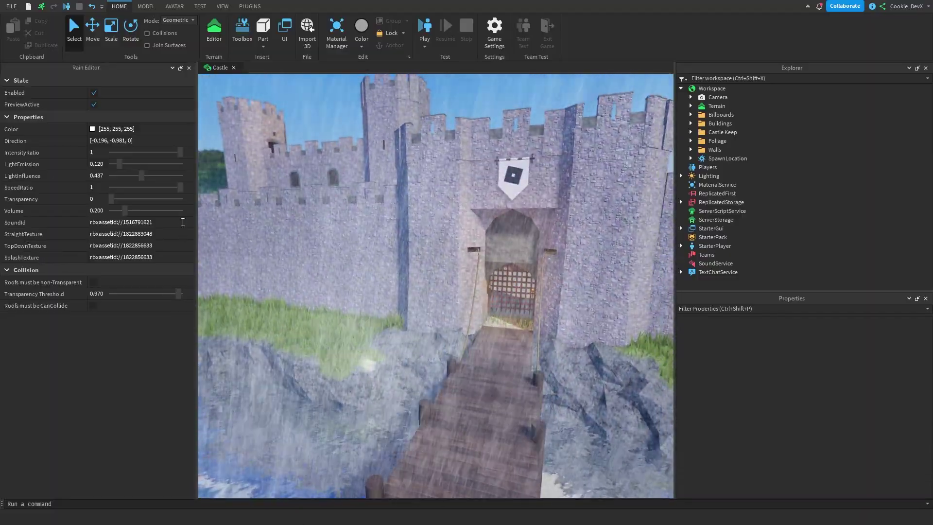
{"action": "left_click_drag", "start_coordinate": [124, 210], "coordinate": [136, 212]}
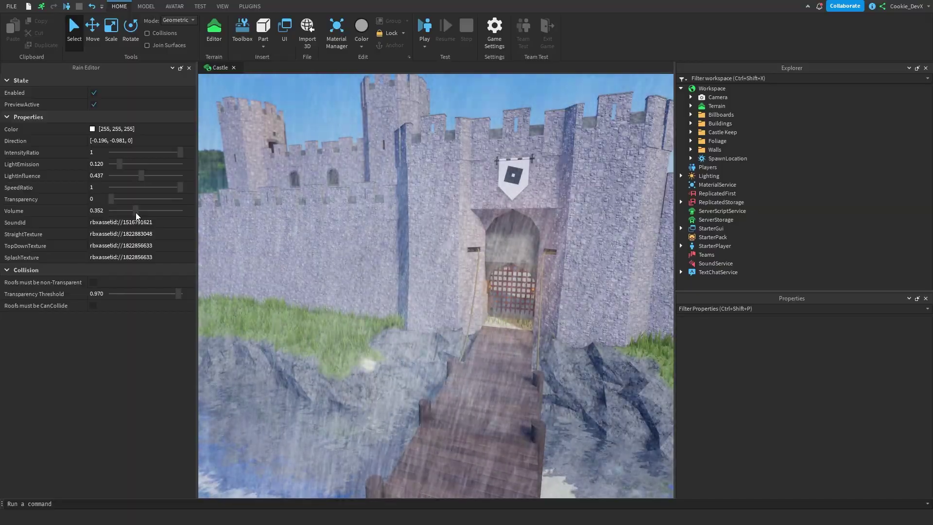
{"action": "left_click_drag", "start_coordinate": [136, 212], "coordinate": [128, 212]}
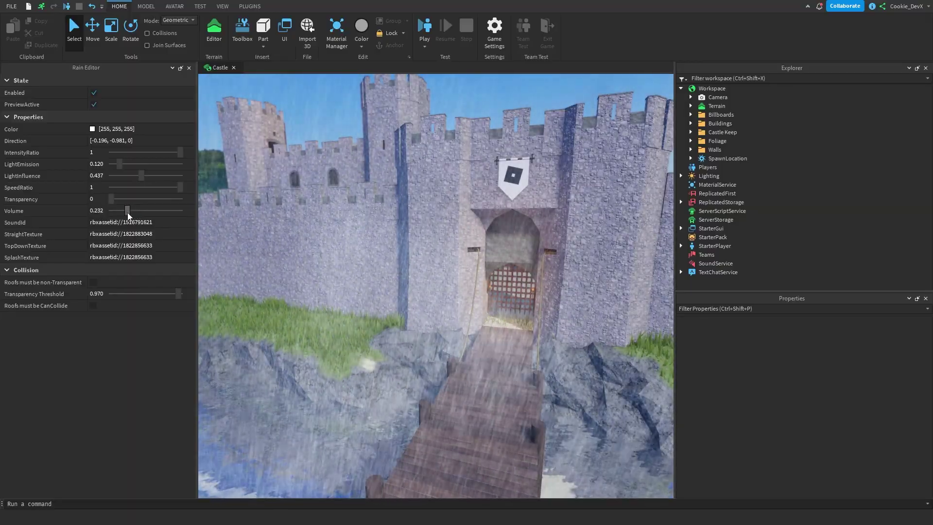
Go inside the castle's torch-lit room and enable the collision option Roofs must be CanCollide
{"action": "key", "text": "e"}
{"action": "key", "text": "w"}
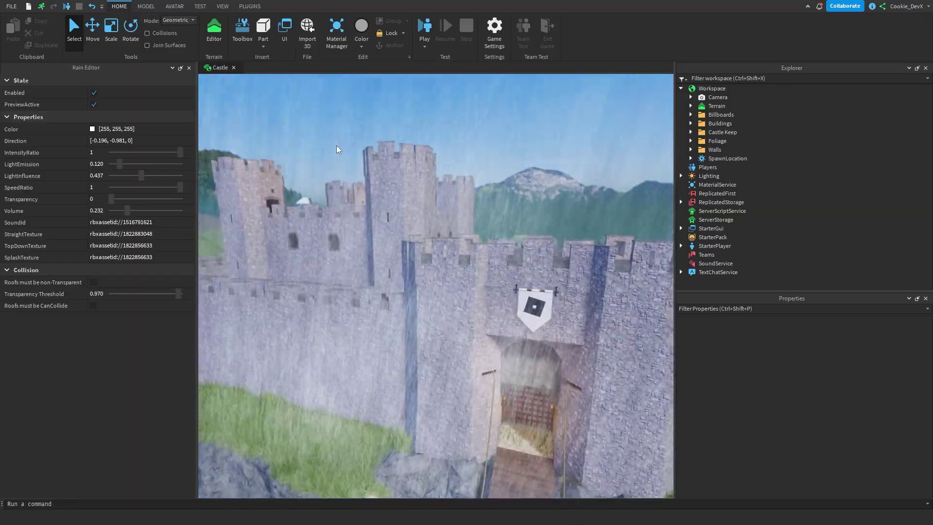
{"action": "key", "text": "w"}
{"action": "key", "text": "q"}
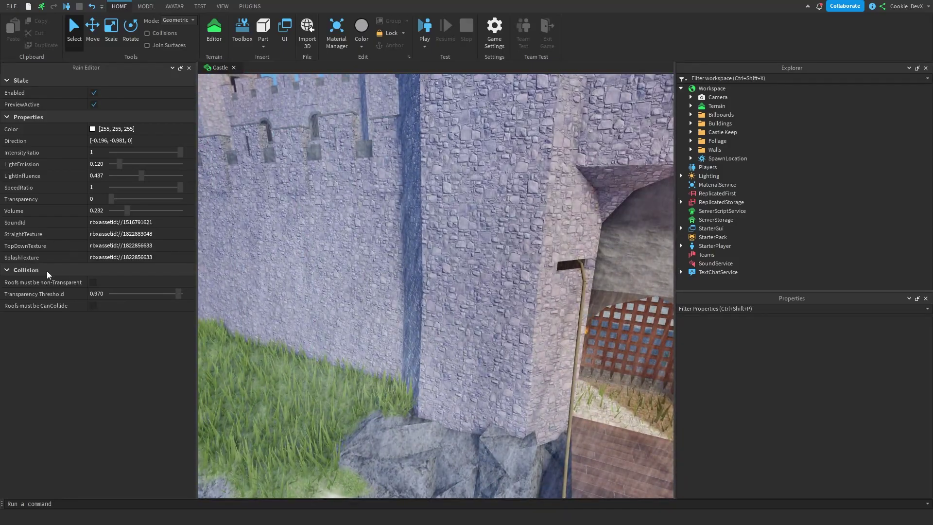
{"action": "key", "text": "s"}
{"action": "key", "text": "e"}
{"action": "key", "text": "w"}
{"action": "key", "text": "d"}
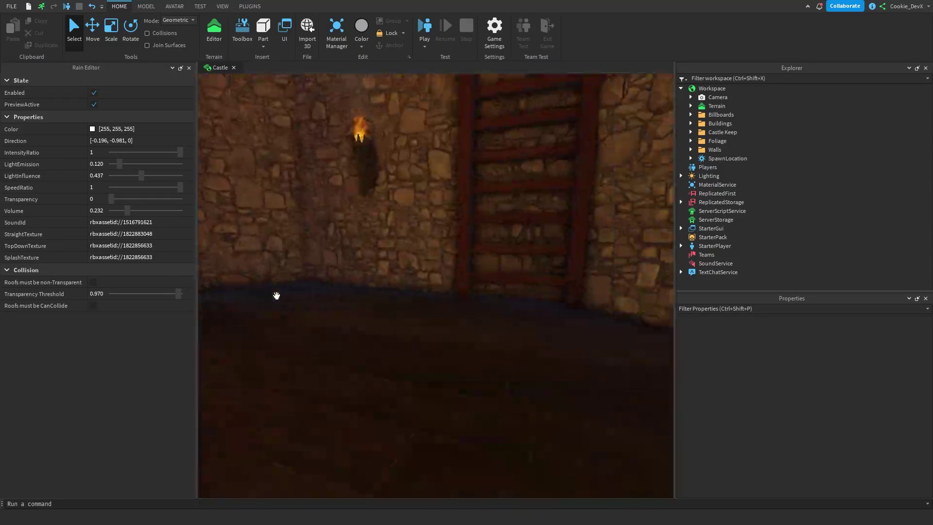
{"action": "right_click_drag", "start_coordinate": [277, 295], "coordinate": [99, 301]}
{"action": "key", "text": "s"}
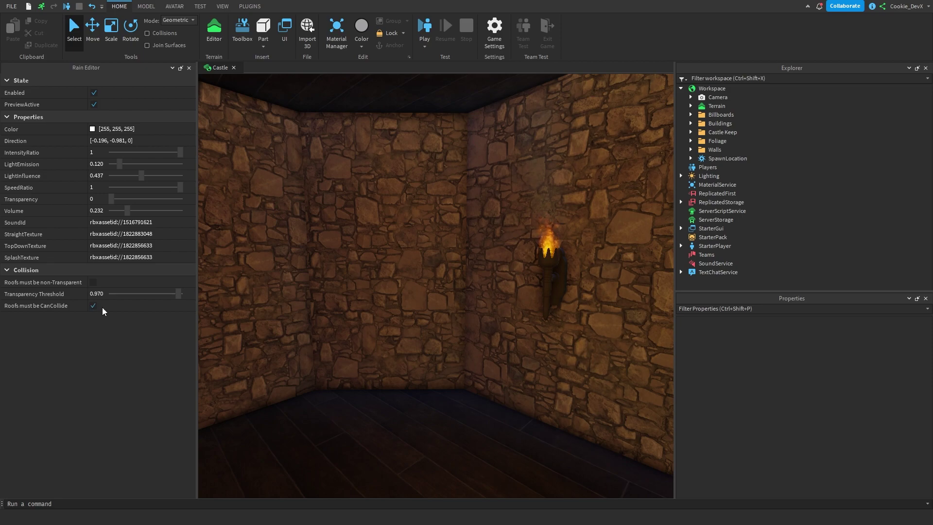
Inspect the room's ceiling, disable Roofs must be CanCollide, and view the rain over the castle from outside
{"action": "scroll", "coordinate": [415, 191], "scroll_direction": "up", "scroll_amount": 10}
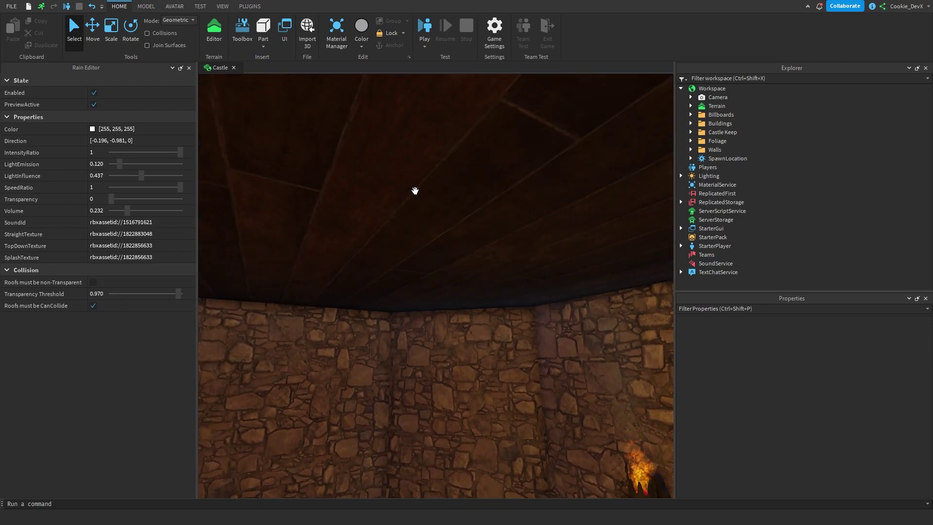
{"action": "scroll", "coordinate": [415, 194], "scroll_direction": "down", "scroll_amount": 10}
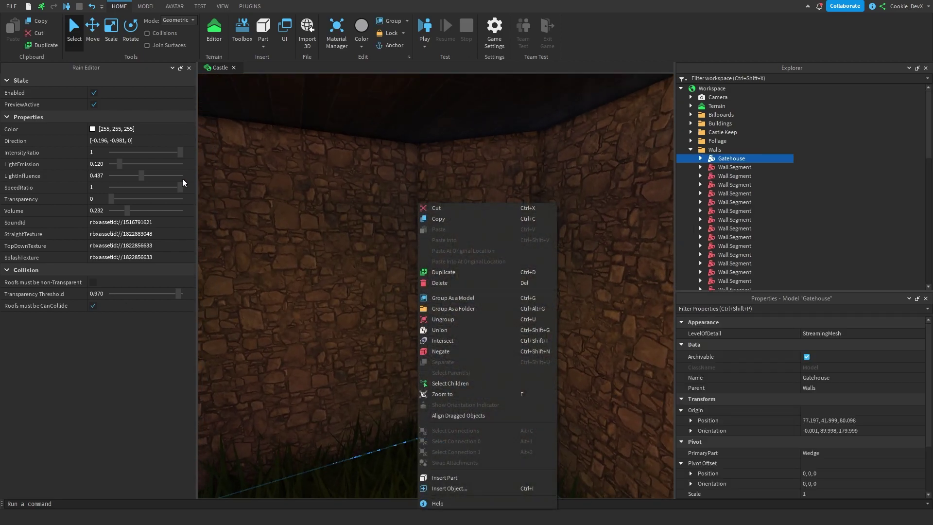
{"action": "right_click_drag", "start_coordinate": [182, 179], "coordinate": [171, 197]}
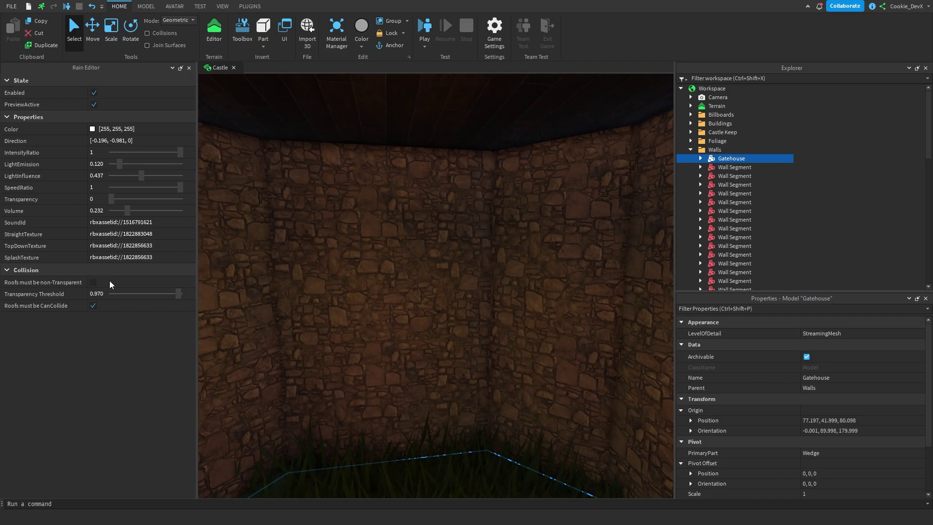
{"action": "right_click_drag", "start_coordinate": [272, 306], "coordinate": [241, 354]}
{"action": "scroll", "coordinate": [262, 302], "scroll_direction": "down", "scroll_amount": 10}
{"action": "scroll", "coordinate": [217, 342], "scroll_direction": "down", "scroll_amount": 10}
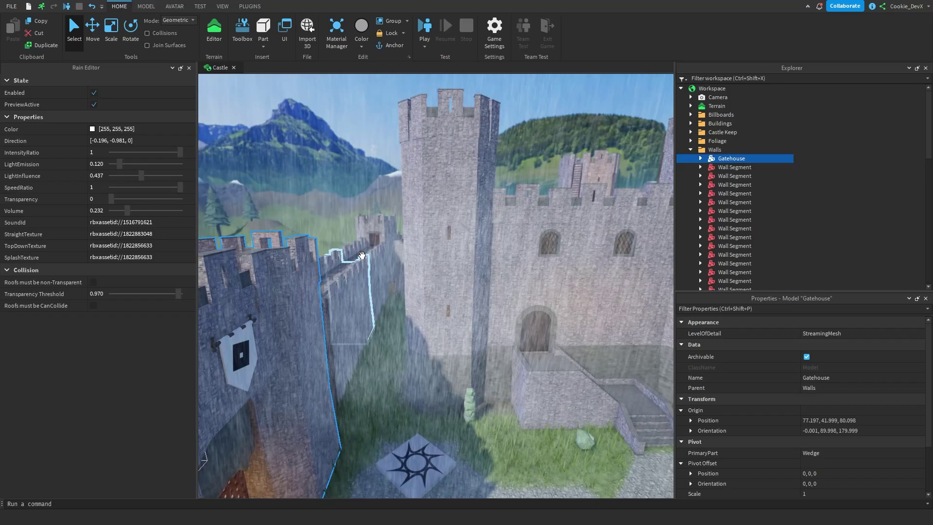
{"action": "scroll", "coordinate": [400, 259], "scroll_direction": "up", "scroll_amount": 10}
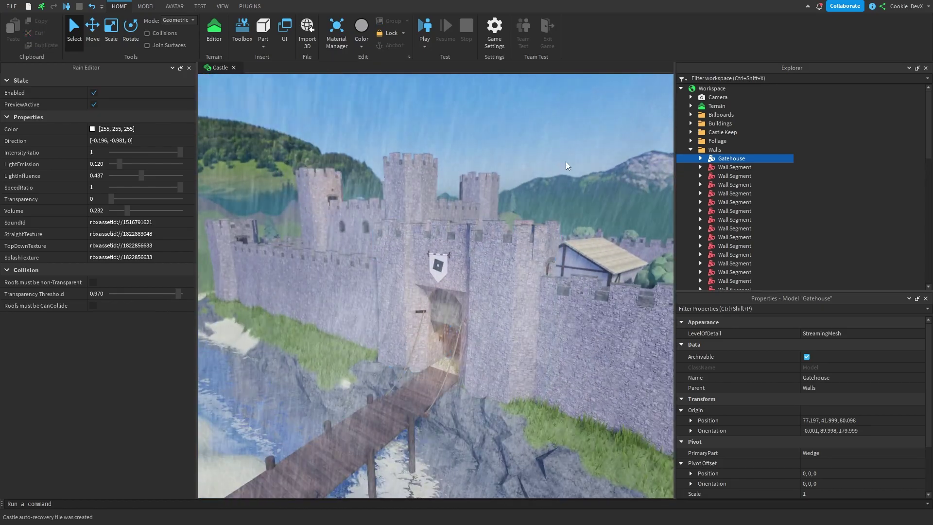
Start a playtest of the Castle place and close the Terrain Mesher and Words of Encouragement windows
{"action": "left_click", "coordinate": [426, 28]}
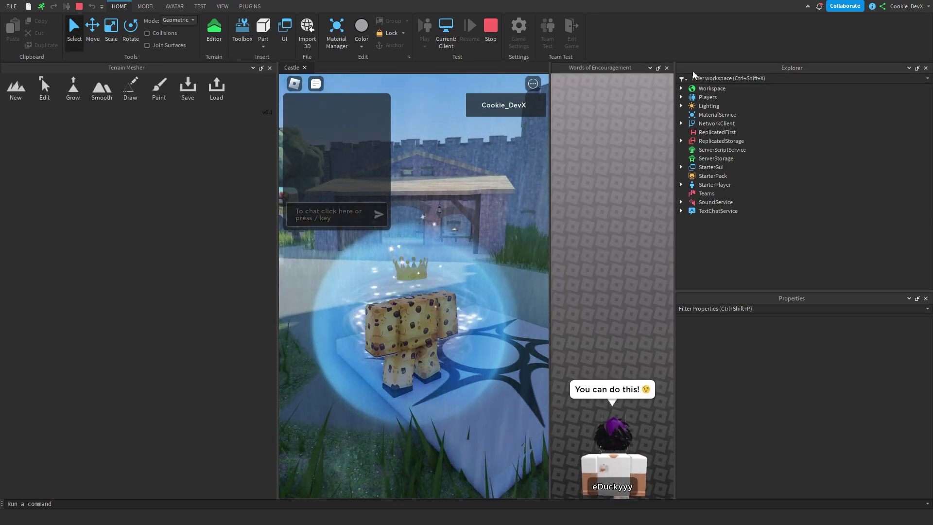
{"action": "left_click", "coordinate": [270, 67]}
{"action": "right_click_drag", "start_coordinate": [340, 128], "coordinate": [540, 117]}
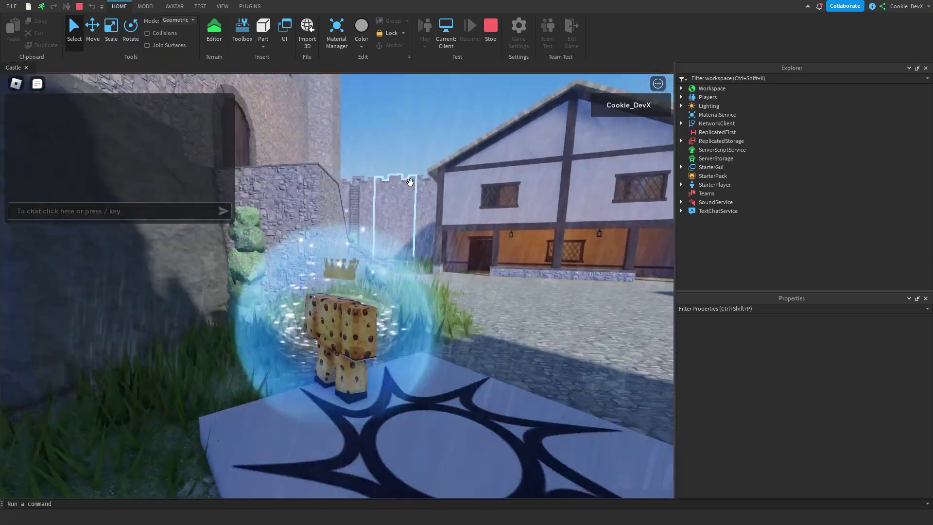
Walk the character from the spawn pad across the rainy courtyard to the ladder beside the castle's closed gate
{"action": "key", "text": "w"}
{"action": "right_click_drag", "start_coordinate": [371, 209], "coordinate": [403, 225]}
{"action": "key", "text": "w"}
{"action": "scroll", "coordinate": [404, 226], "scroll_direction": "down", "scroll_amount": 5}
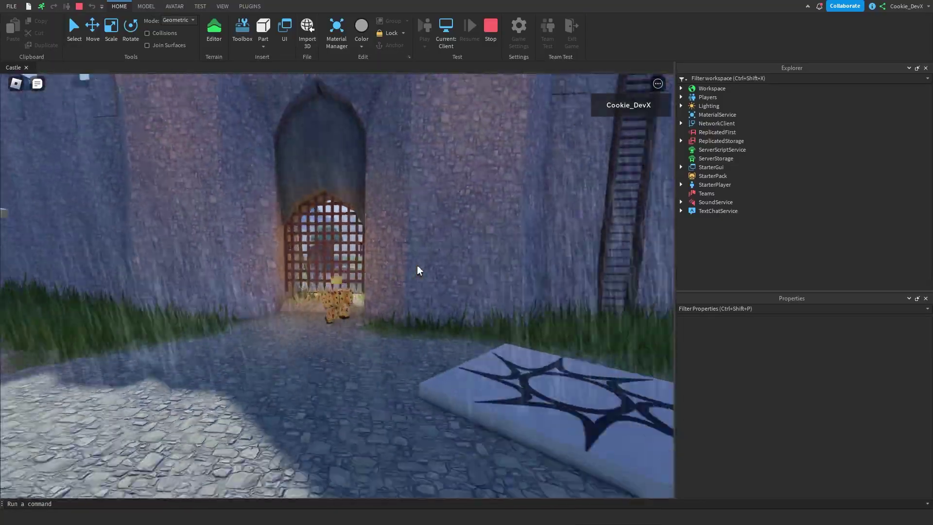
{"action": "scroll", "coordinate": [417, 266], "scroll_direction": "down", "scroll_amount": 5}
{"action": "right_click_drag", "start_coordinate": [417, 265], "coordinate": [417, 266]}
{"action": "key", "text": "d"}
{"action": "scroll", "coordinate": [417, 265], "scroll_direction": "up", "scroll_amount": 10}
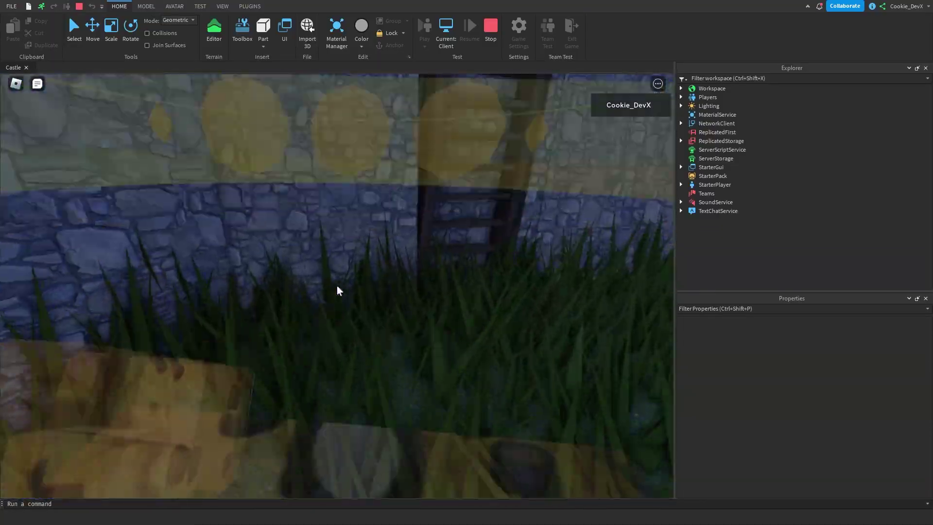
Climb the ladder up the castle wall onto the walkway between the battlements
{"action": "key", "text": "w"}
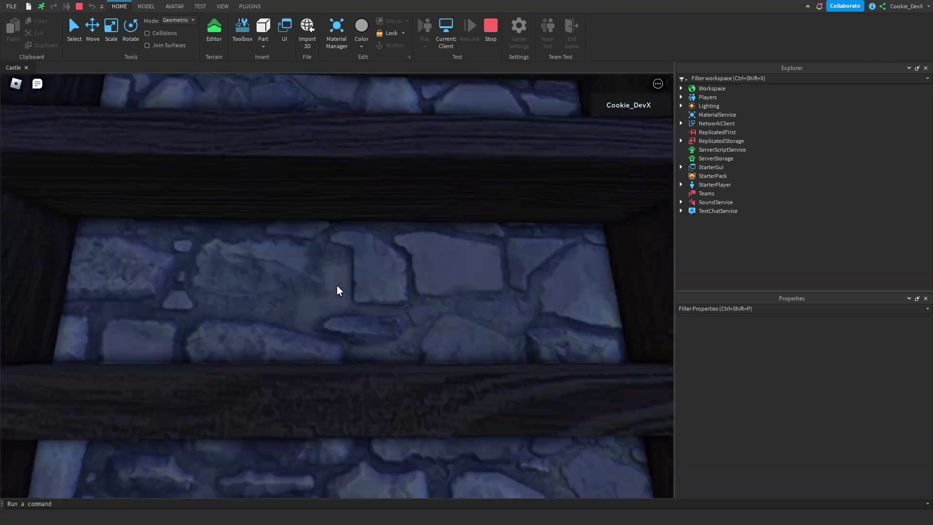
{"action": "scroll", "coordinate": [337, 286], "scroll_direction": "down", "scroll_amount": 4}
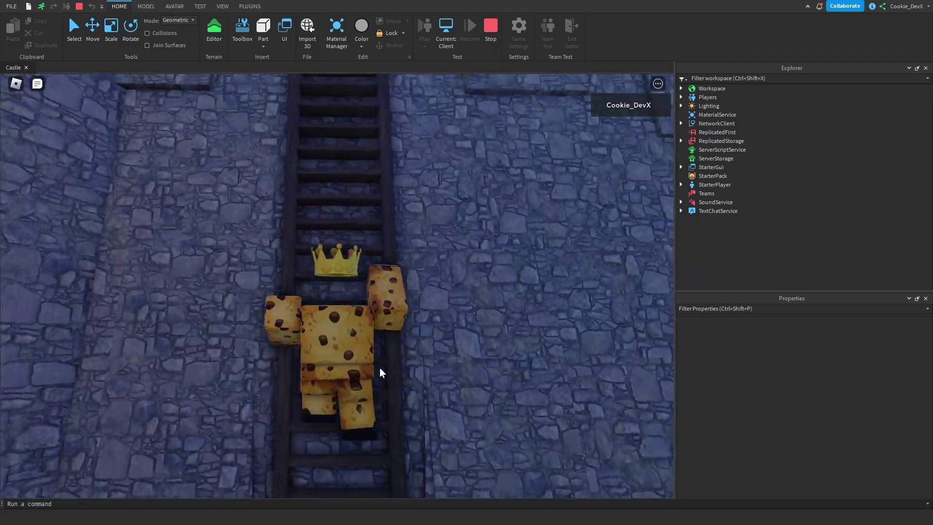
{"action": "key", "text": "w"}
{"action": "scroll", "coordinate": [380, 368], "scroll_direction": "down", "scroll_amount": 3}
{"action": "right_click_drag", "start_coordinate": [380, 368], "coordinate": [380, 368]}
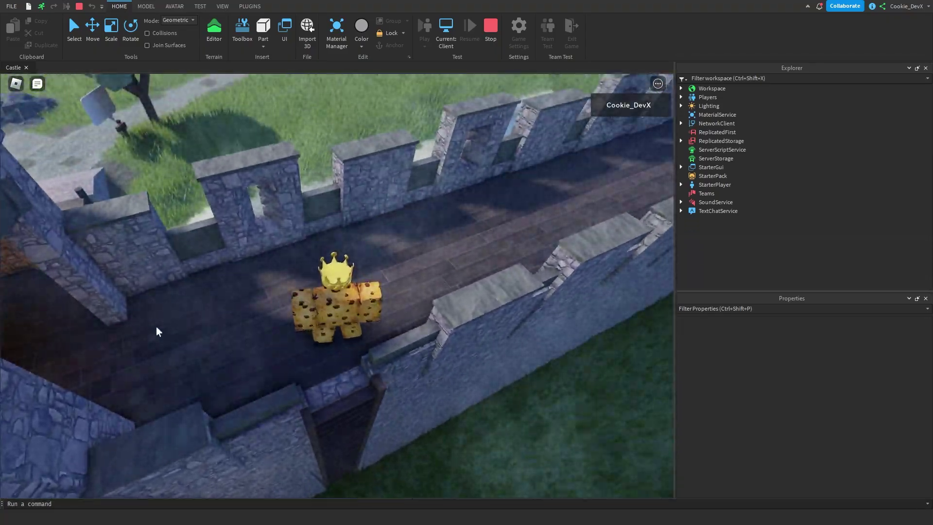
Enter the tower room above the gate and operate the wooden winch to raise the portcullis
{"action": "key", "text": "w"}
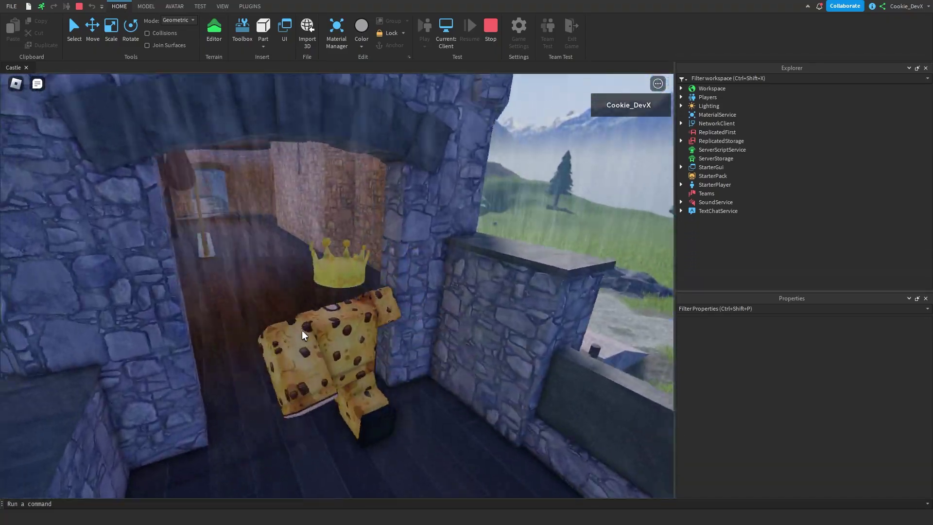
{"action": "key", "text": "w"}
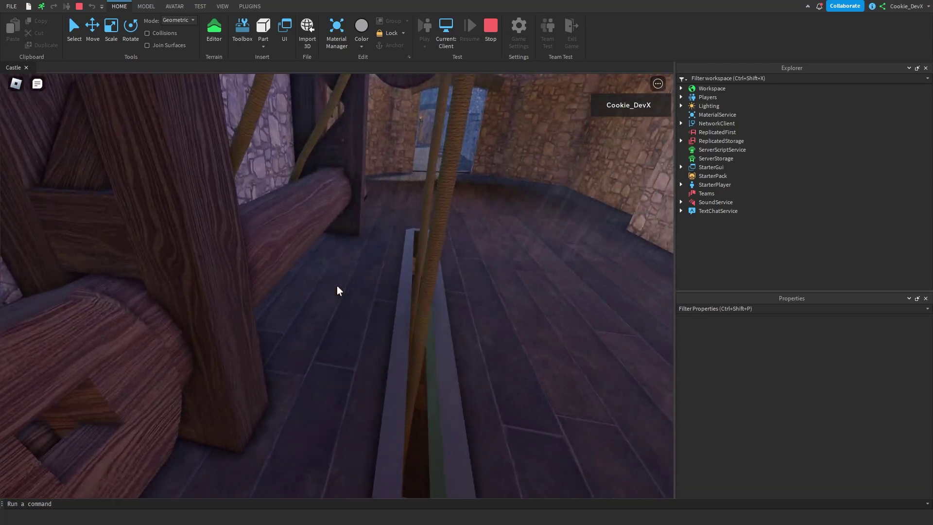
{"action": "key", "text": "s"}
{"action": "left_click", "coordinate": [336, 287]}
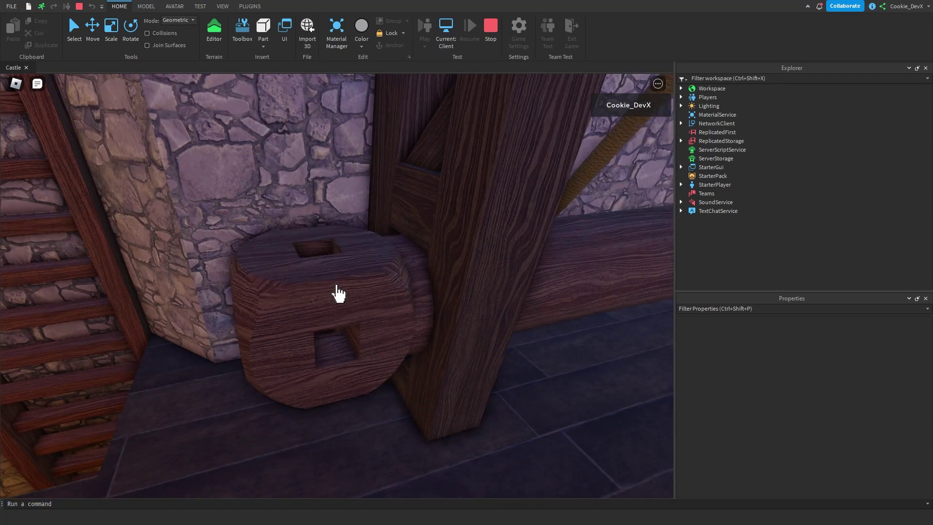
{"action": "key", "text": "s"}
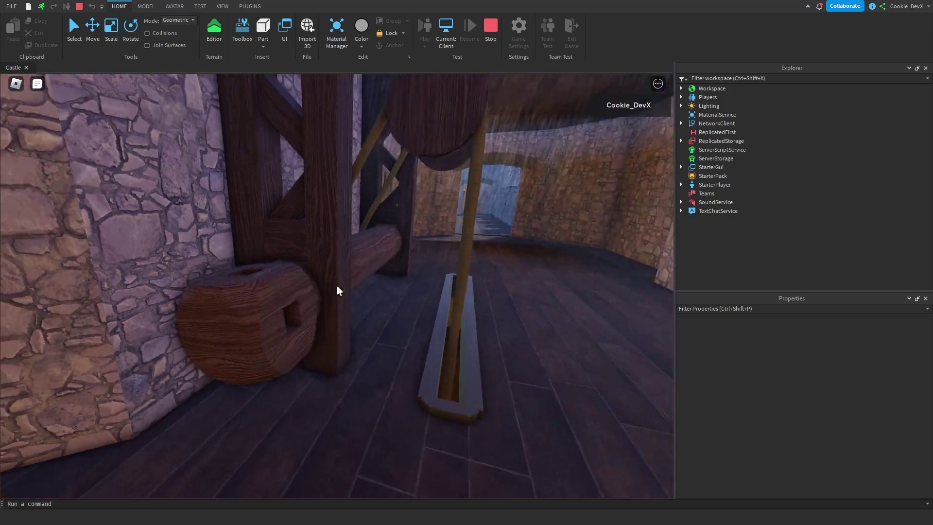
View the rain through the tower doorway, and descend the inner ladder to explore the torch-lit room below
{"action": "key", "text": "w"}
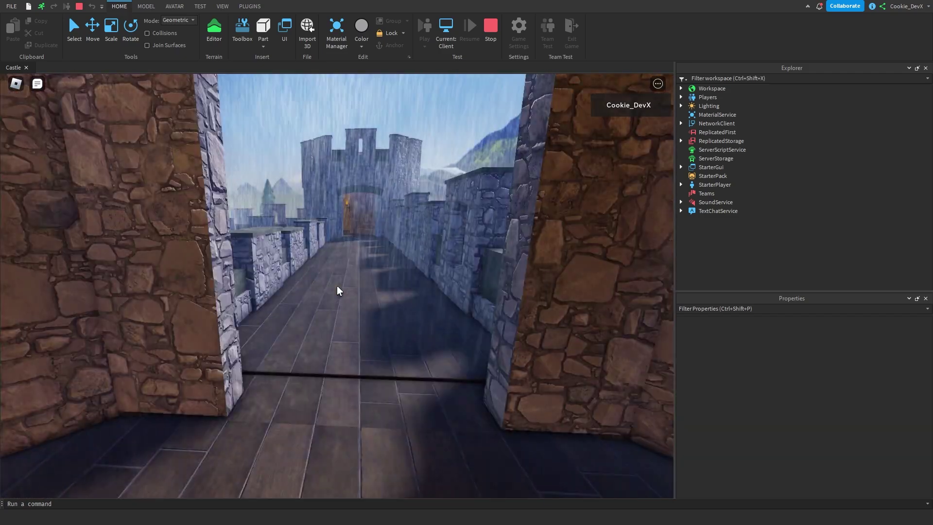
{"action": "key", "text": "w"}
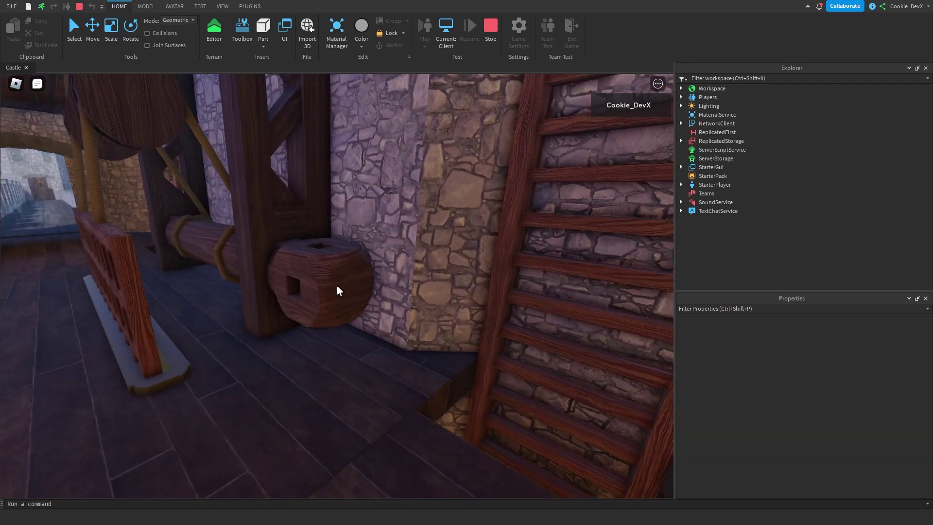
{"action": "key", "text": "w"}
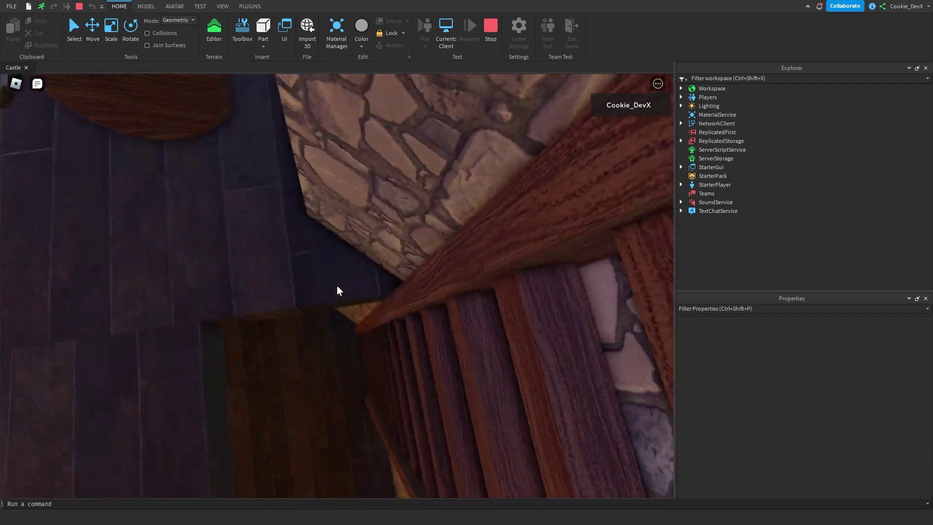
{"action": "key", "text": "w"}
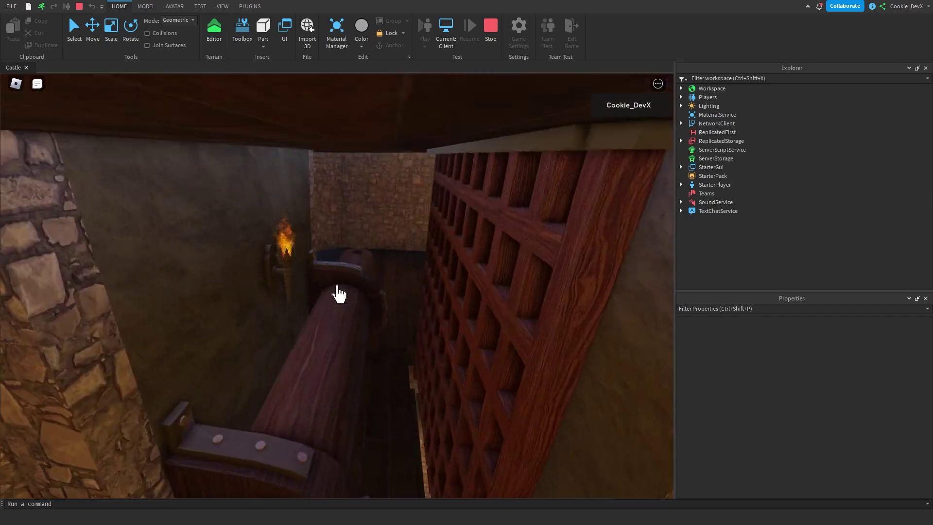
{"action": "key", "text": "w"}
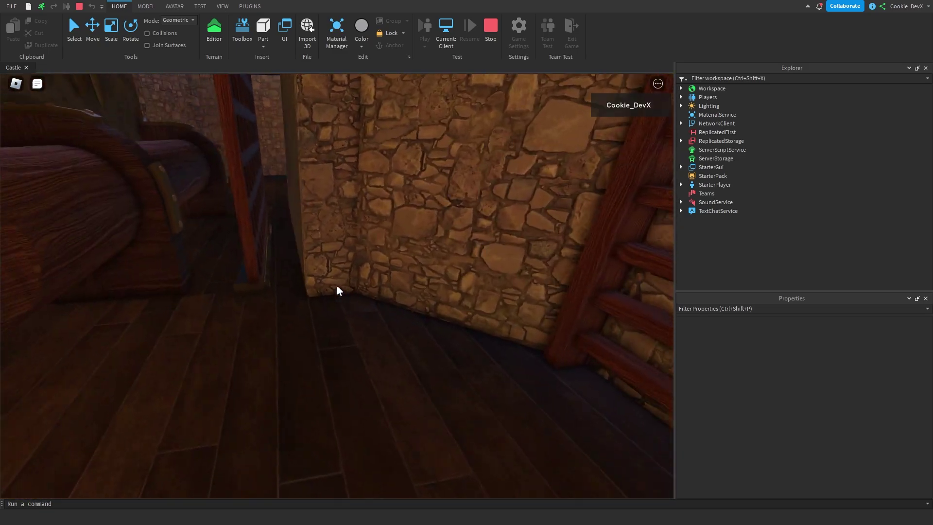
{"action": "key", "text": "w"}
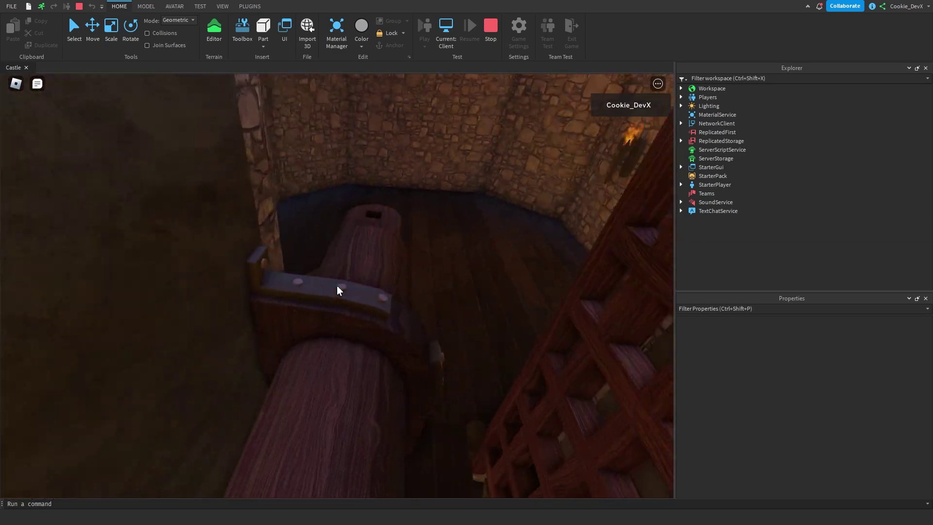
Climb back up the inner ladder to the winch room and look around it from a third-person view
{"action": "key", "text": "w"}
{"action": "scroll", "coordinate": [337, 286], "scroll_direction": "down", "scroll_amount": 4}
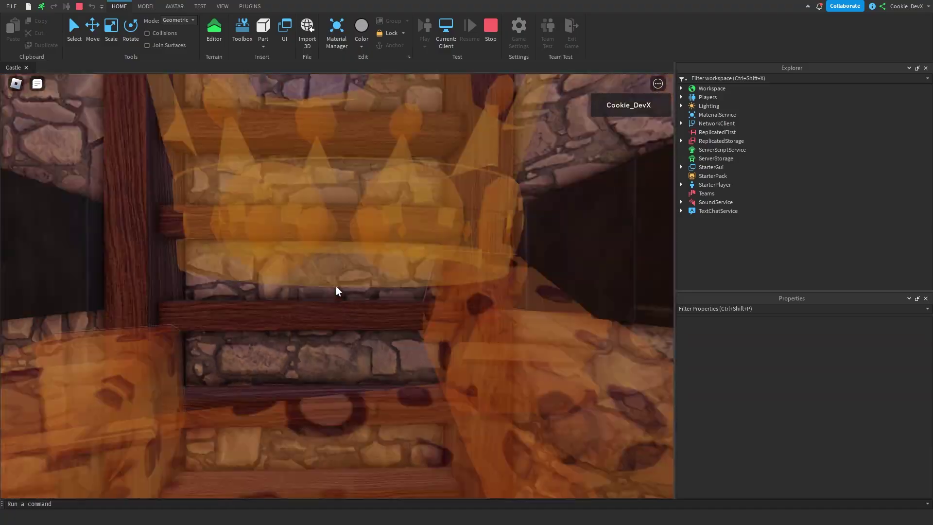
{"action": "right_click_drag", "start_coordinate": [389, 299], "coordinate": [390, 300]}
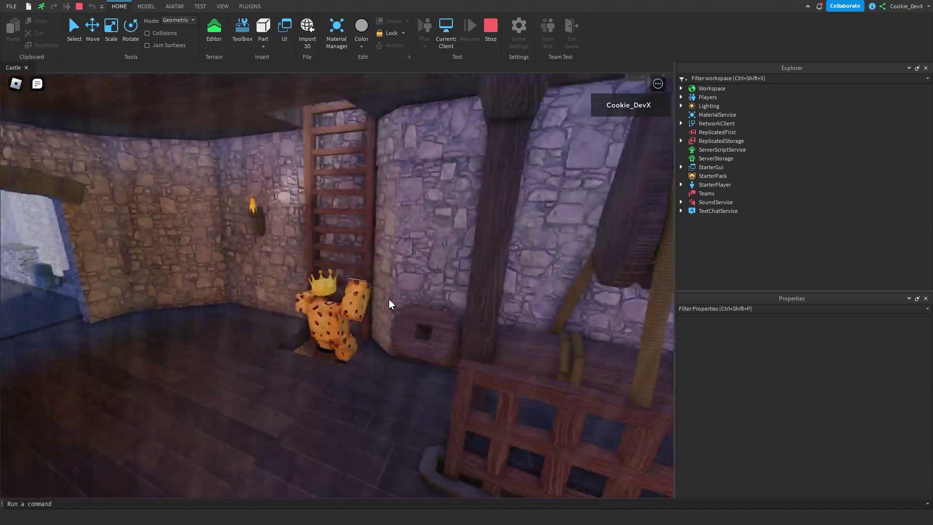
Walk the character out through the open castle gate and onto the wooden drawbridge over the water
{"action": "key", "text": "w"}
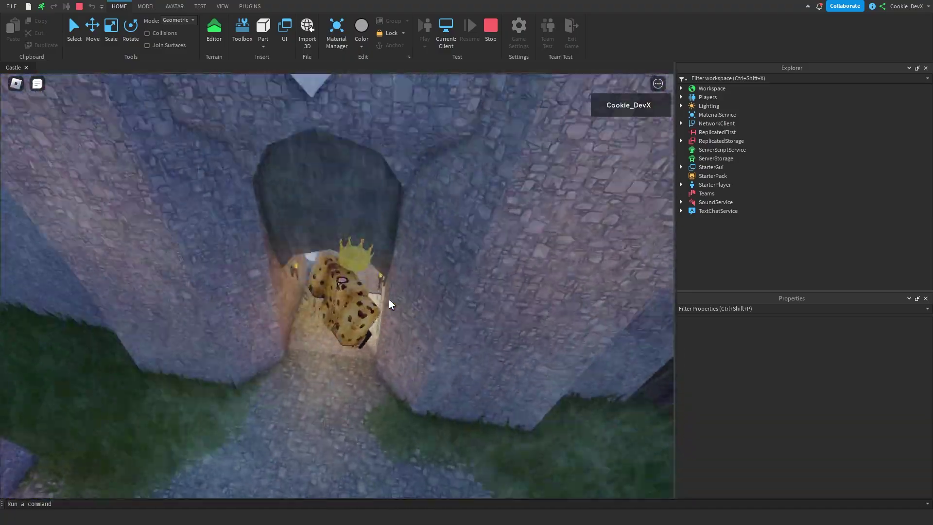
{"action": "key", "text": "w"}
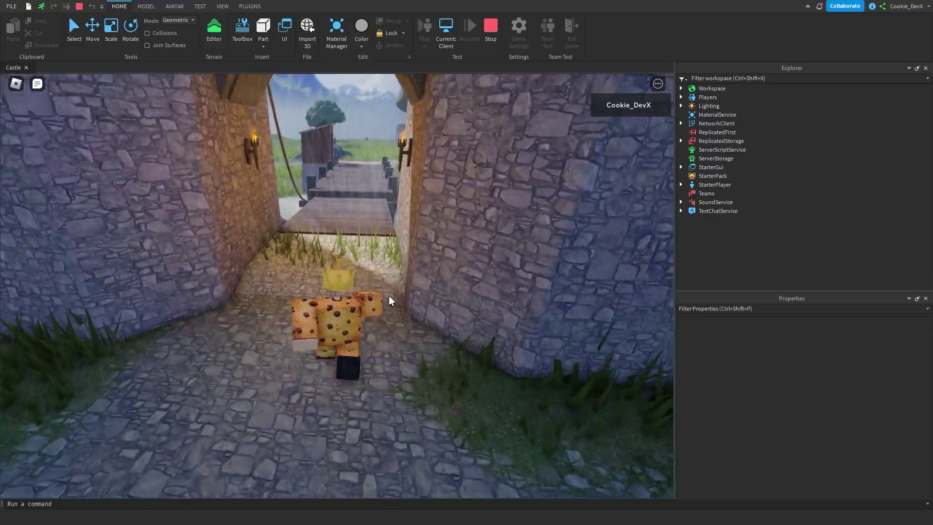
{"action": "key", "text": "w"}
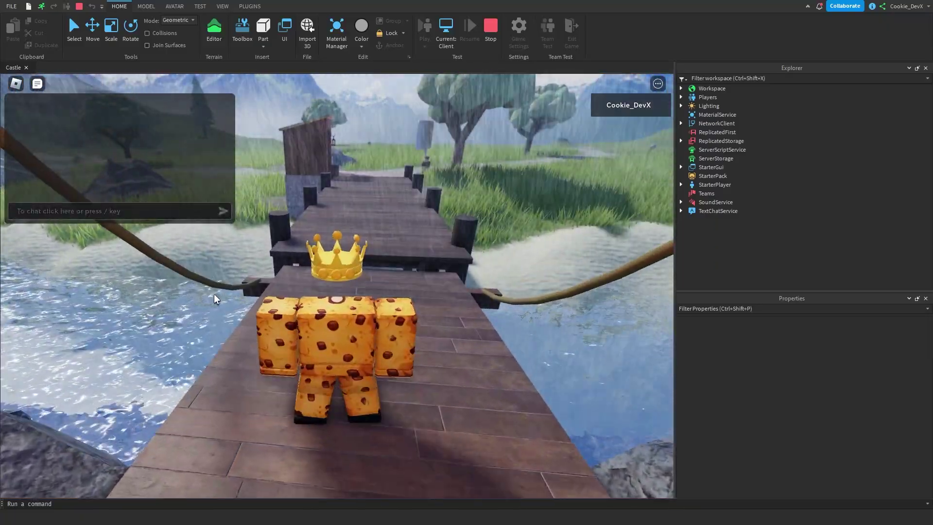